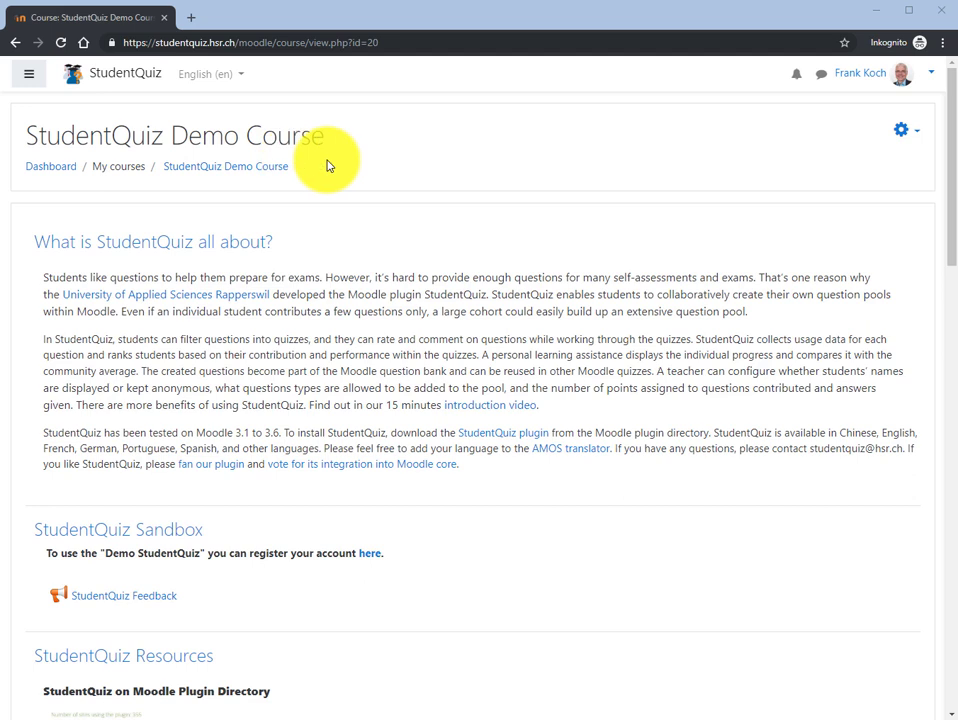
Turn on course editing and add a new StudentQuiz activity to the StudentQuiz Sandbox section.
left_click(899, 134)
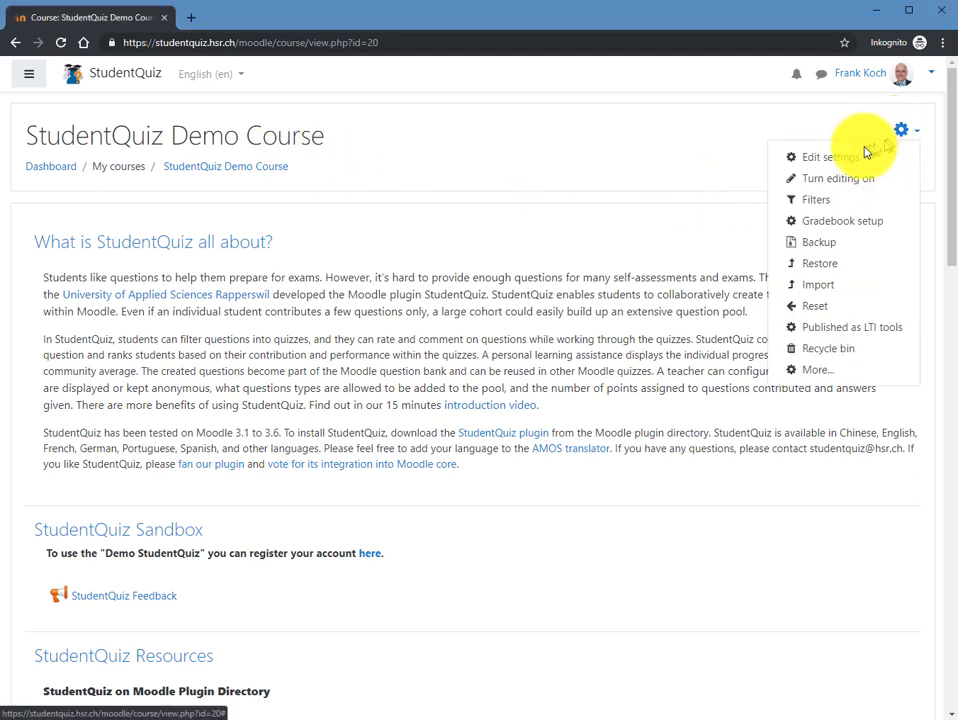
left_click(871, 179)
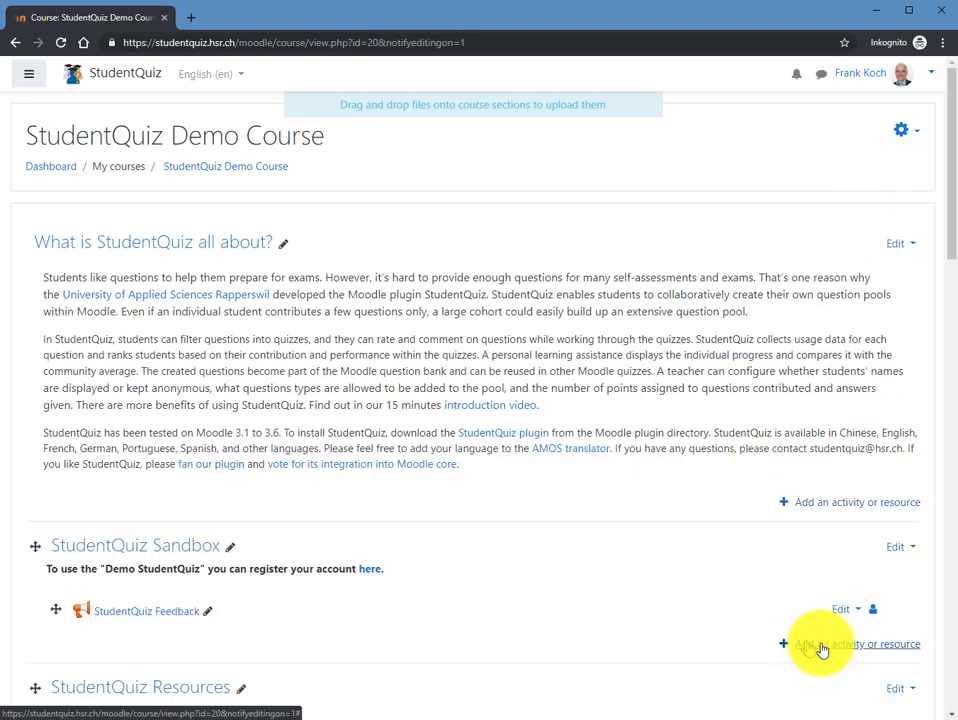
left_click(882, 645)
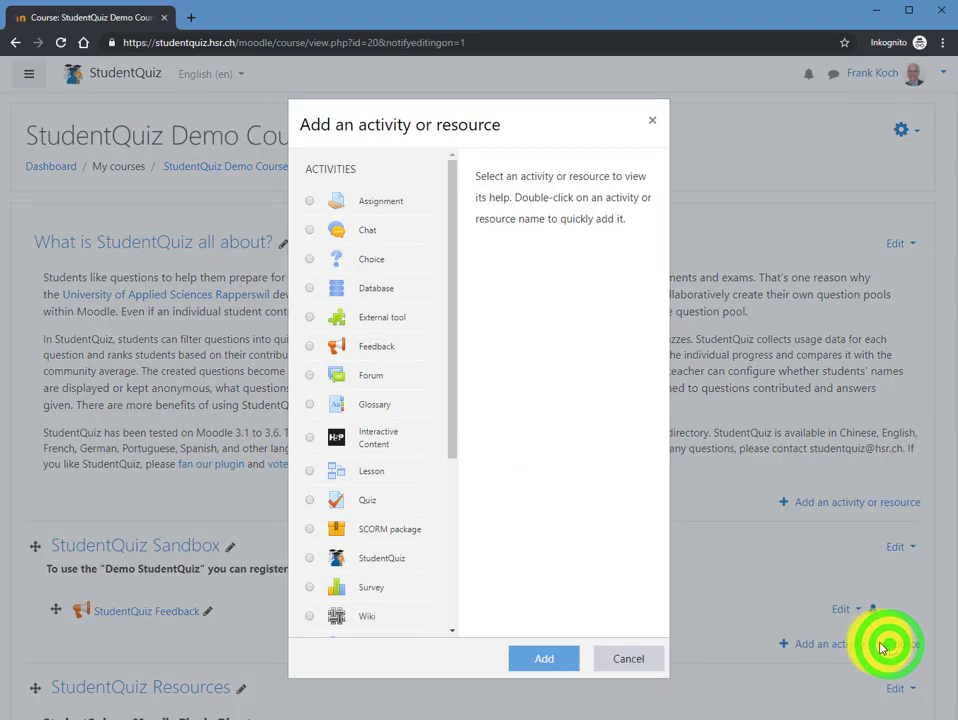
left_click(364, 558)
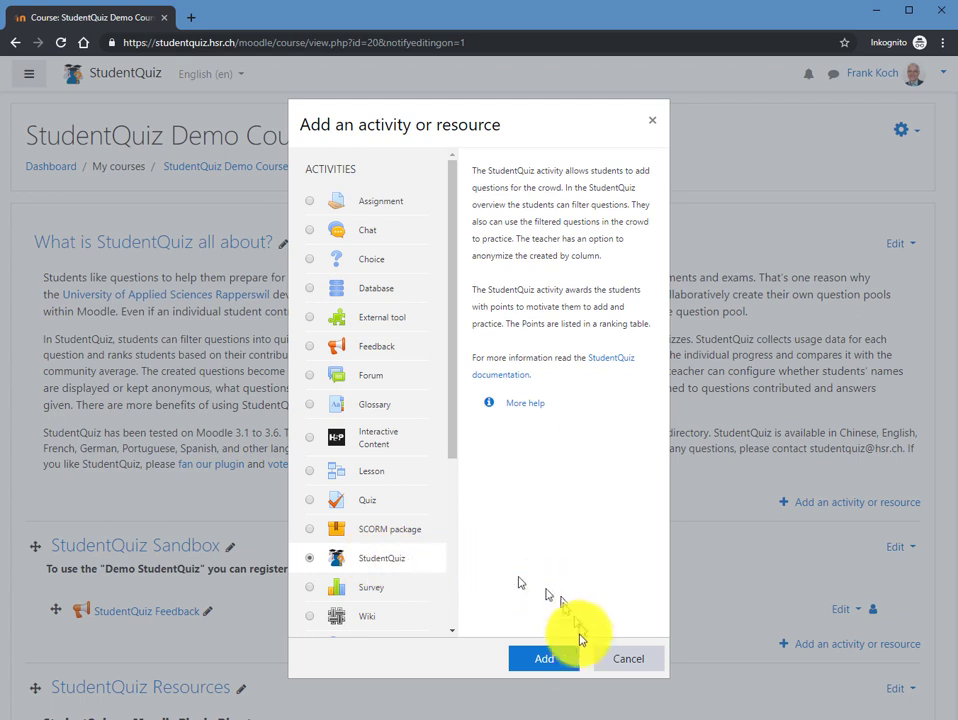
left_click(547, 665)
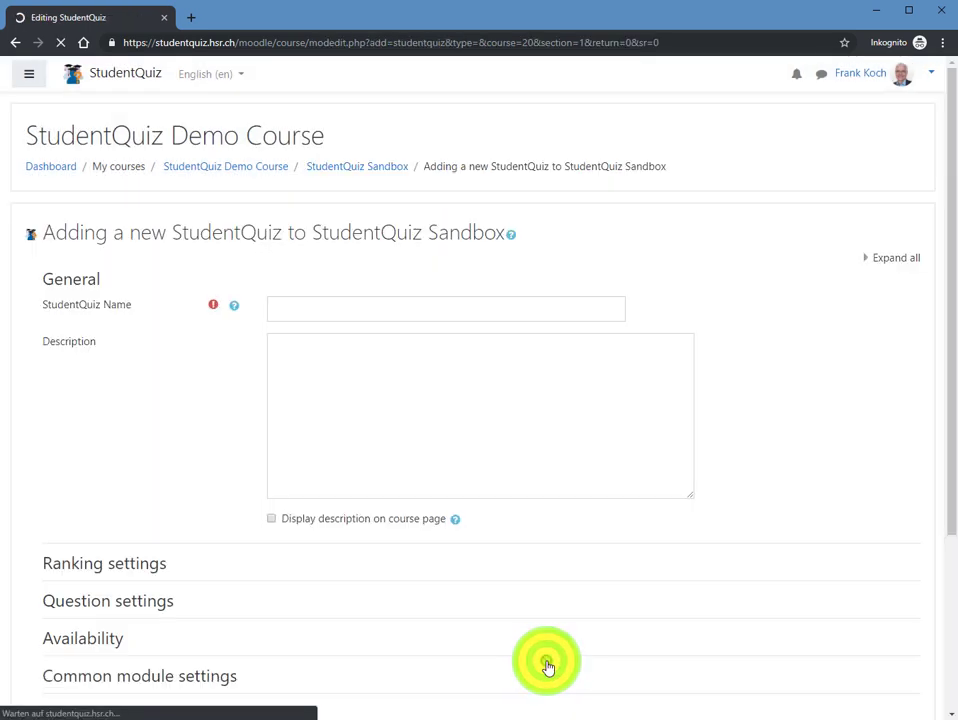
Name the new StudentQuiz activity Demo StudentQuiz.
left_click(319, 308)
type("Demo ")
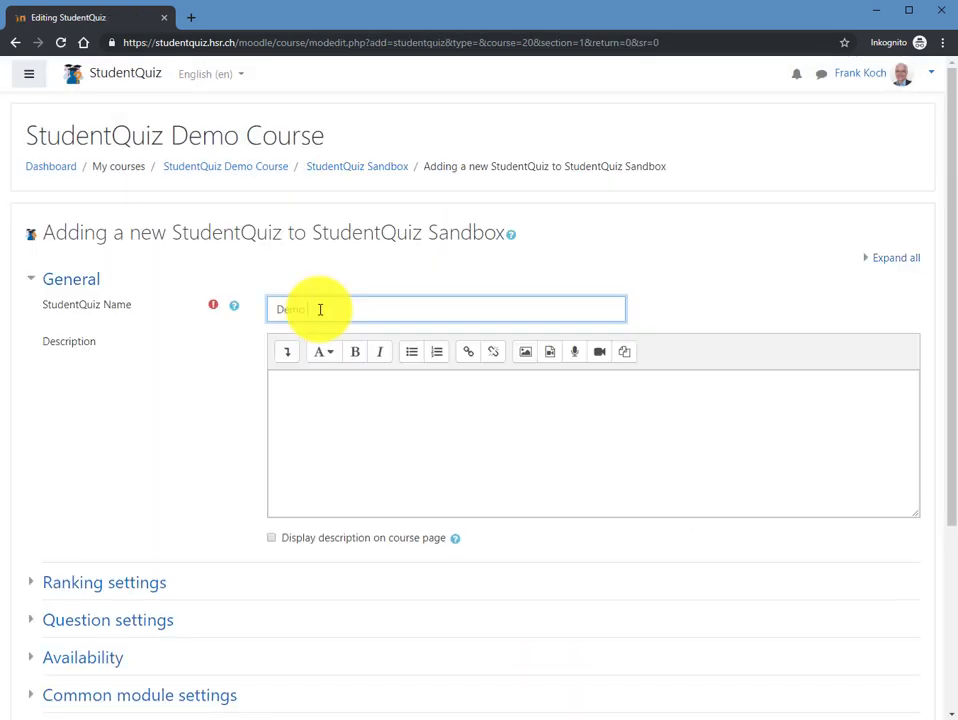
type("StudentQuiz")
Review the activity's ranking settings and question settings, and save and display the activity.
left_click(36, 590)
scroll(307, 398, "down", 5)
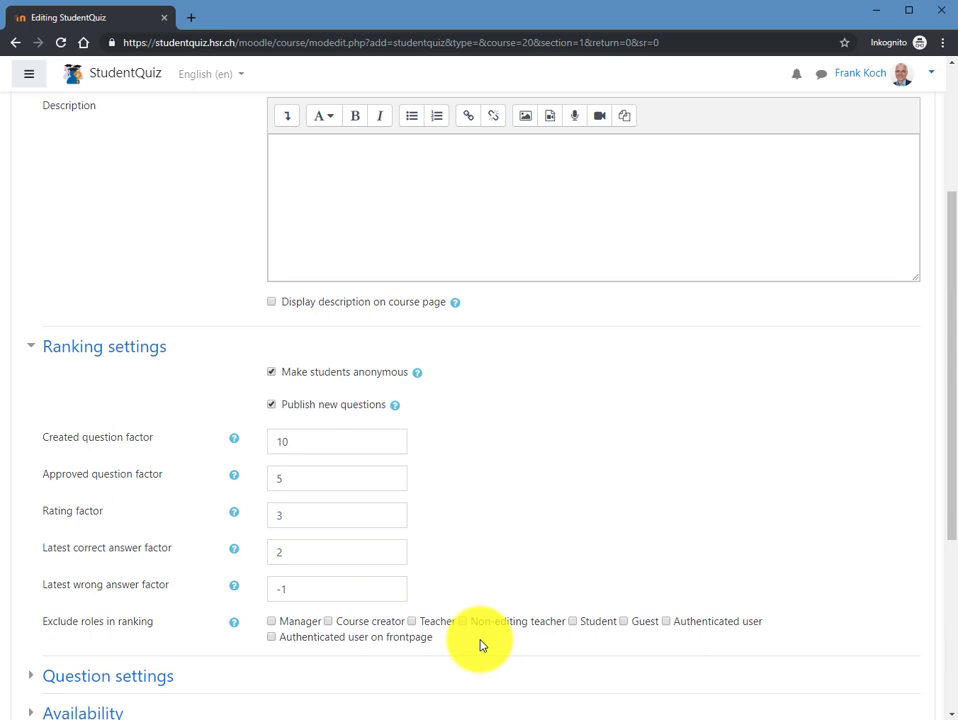
double_click(431, 624)
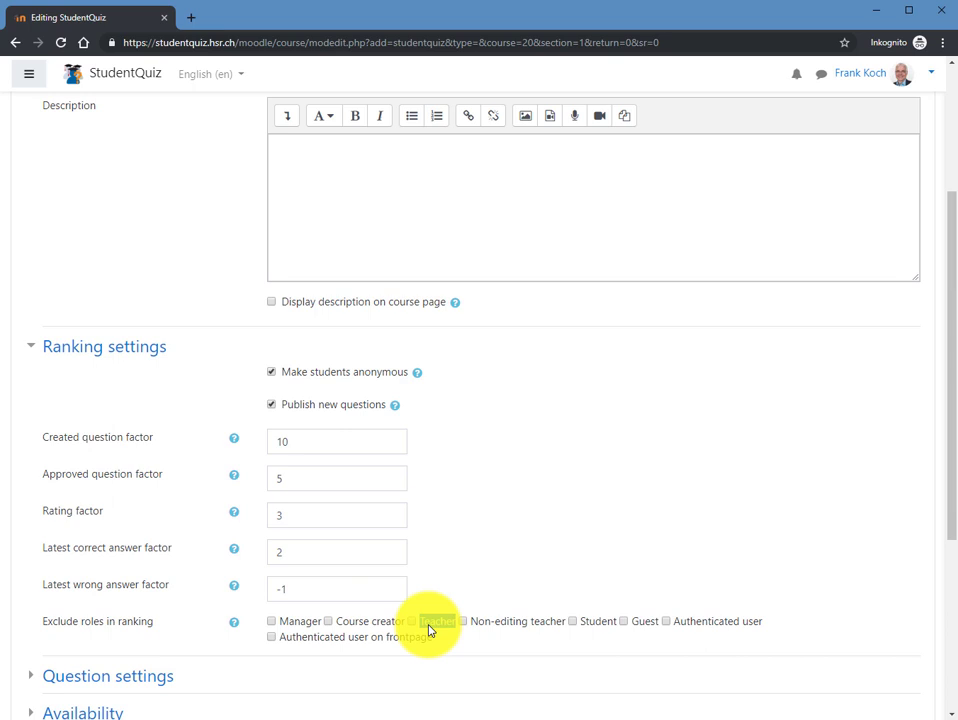
scroll(167, 609, "down", 3)
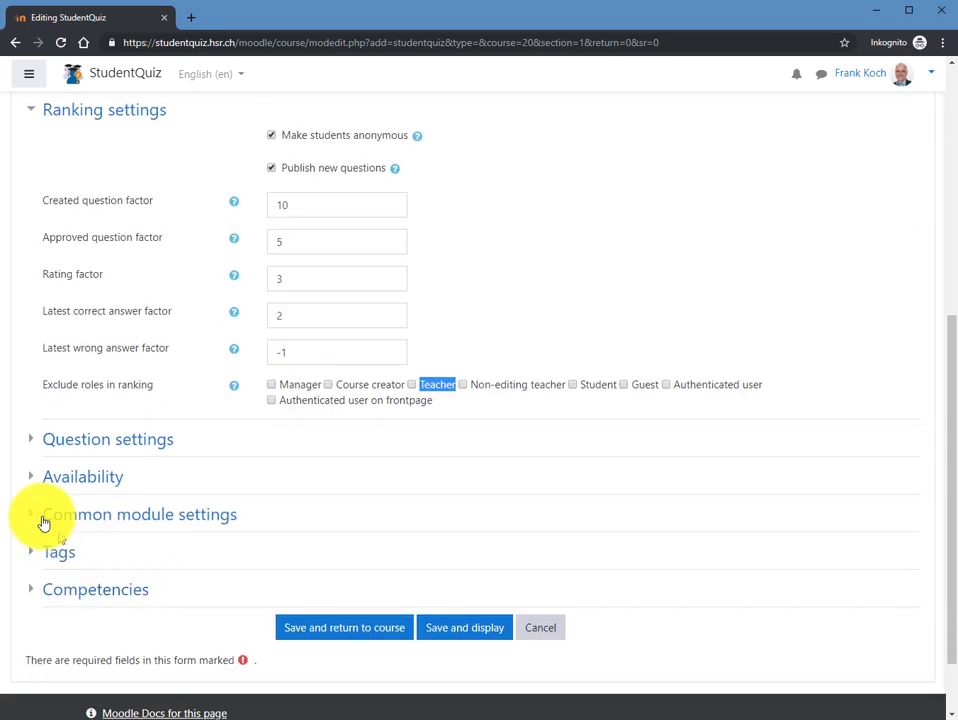
left_click(33, 445)
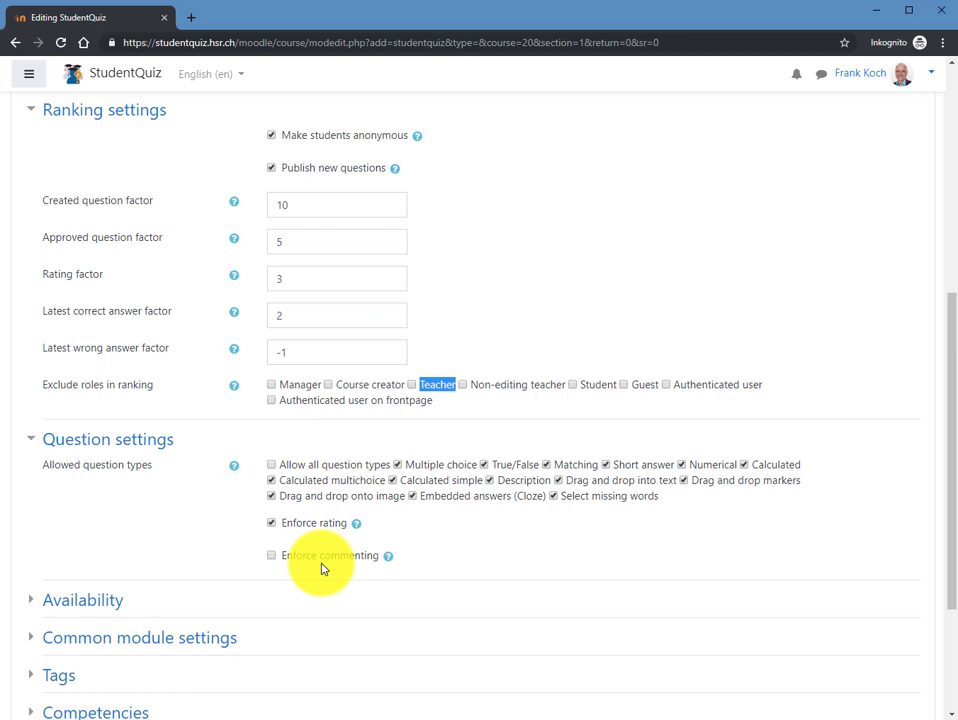
scroll(322, 568, "down", 4)
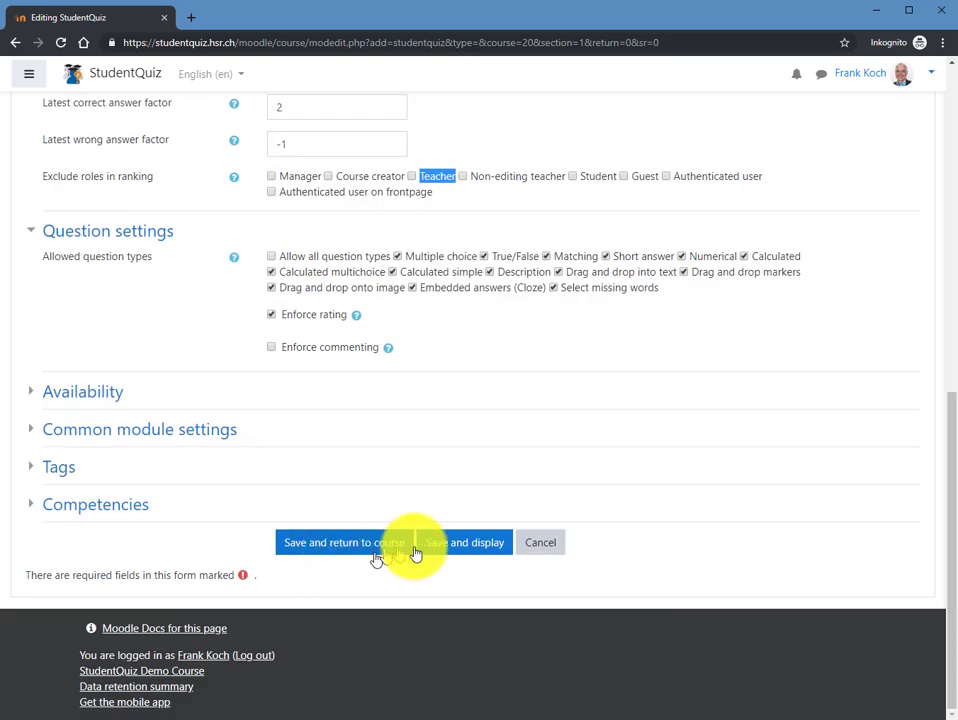
left_click(474, 545)
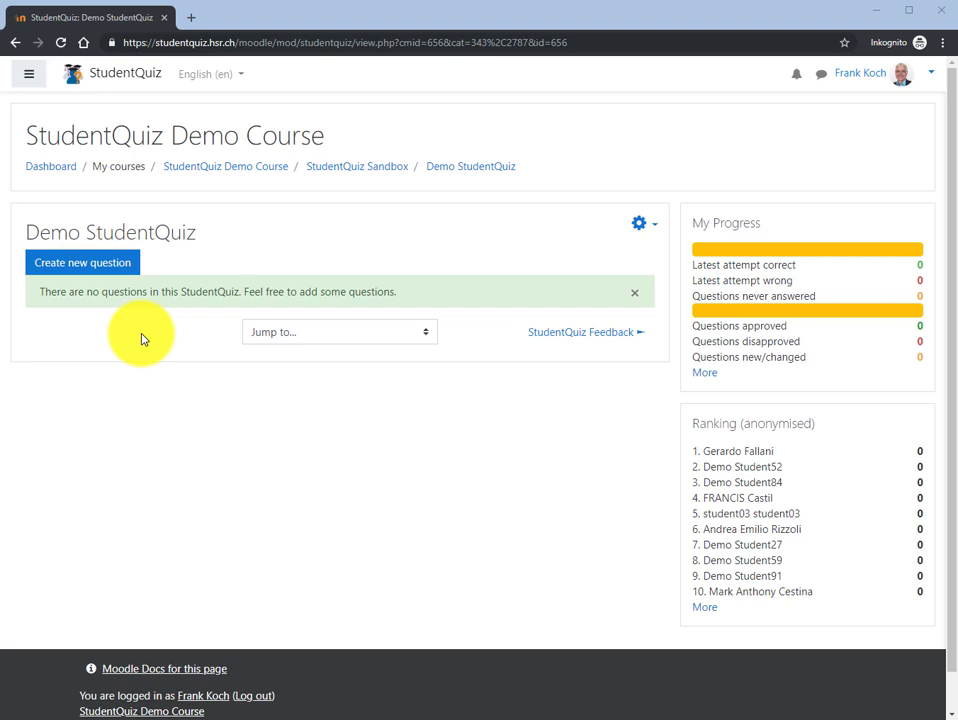
Start a new question of the True/False type in Demo StudentQuiz.
left_click(86, 263)
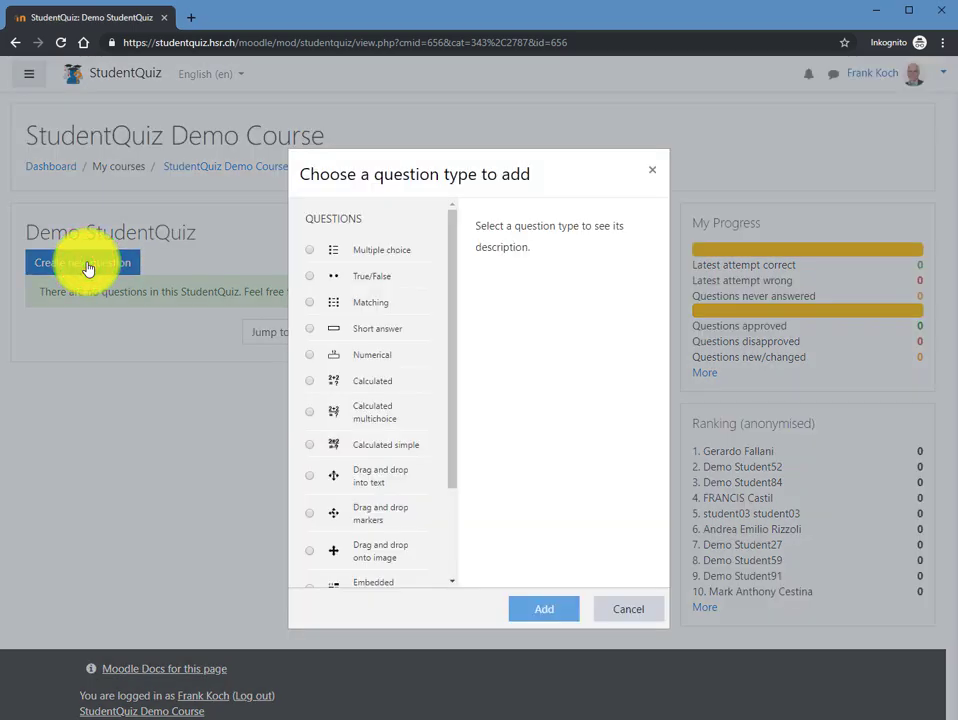
left_click(312, 279)
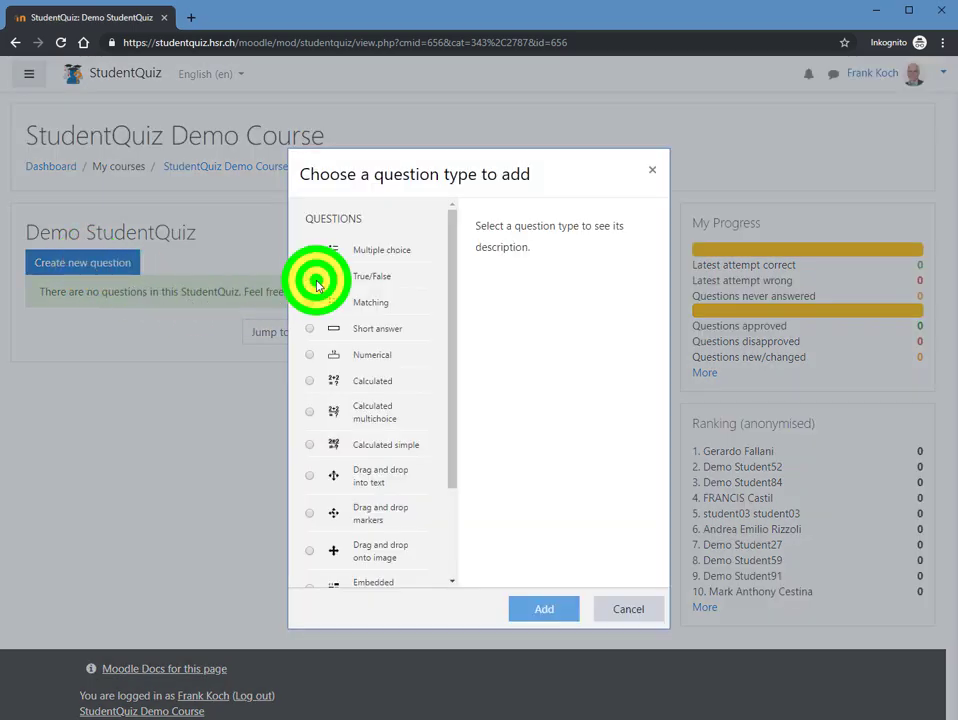
left_click(547, 606)
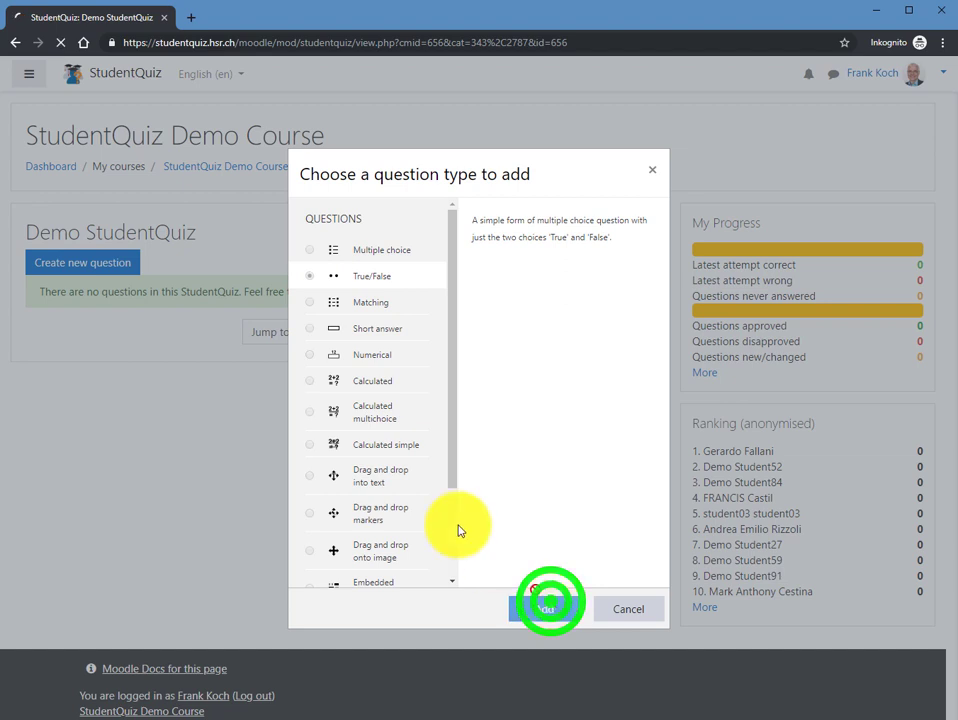
Name the question StudentQuiz Collaboration and enter "StudentQuiz enables students to create their own question pools collaboratively. Is this statement true or false?" as its text.
left_click(278, 342)
type("StudentQuiz")
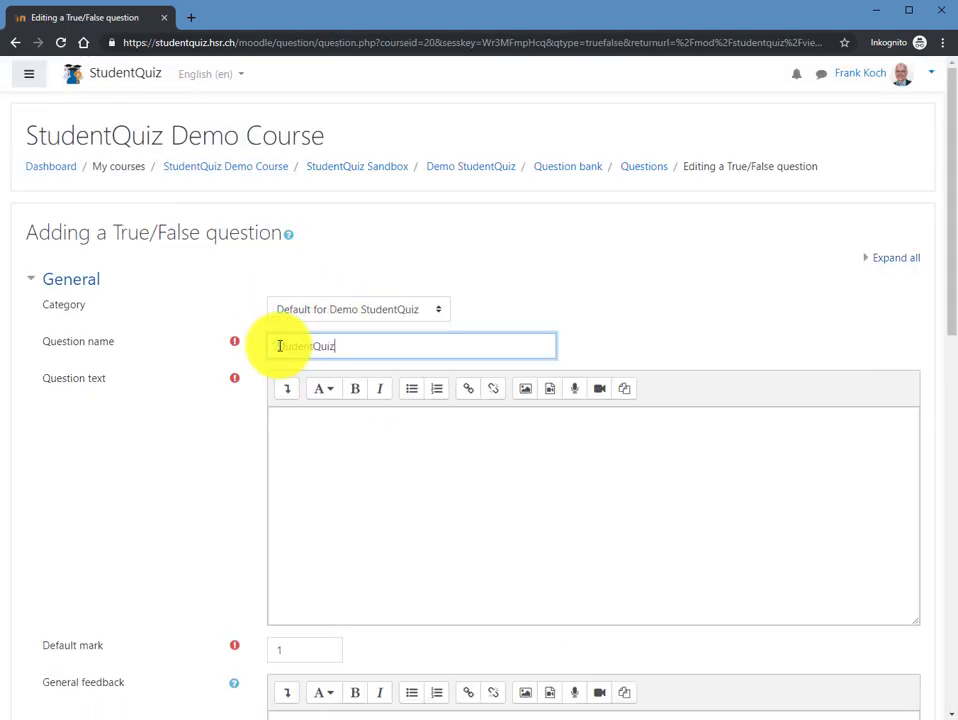
type(" Collaboration")
left_click(312, 472)
type("StudentQuiz enables students to create their own question pools collaboratively. Is this statement true or false?")
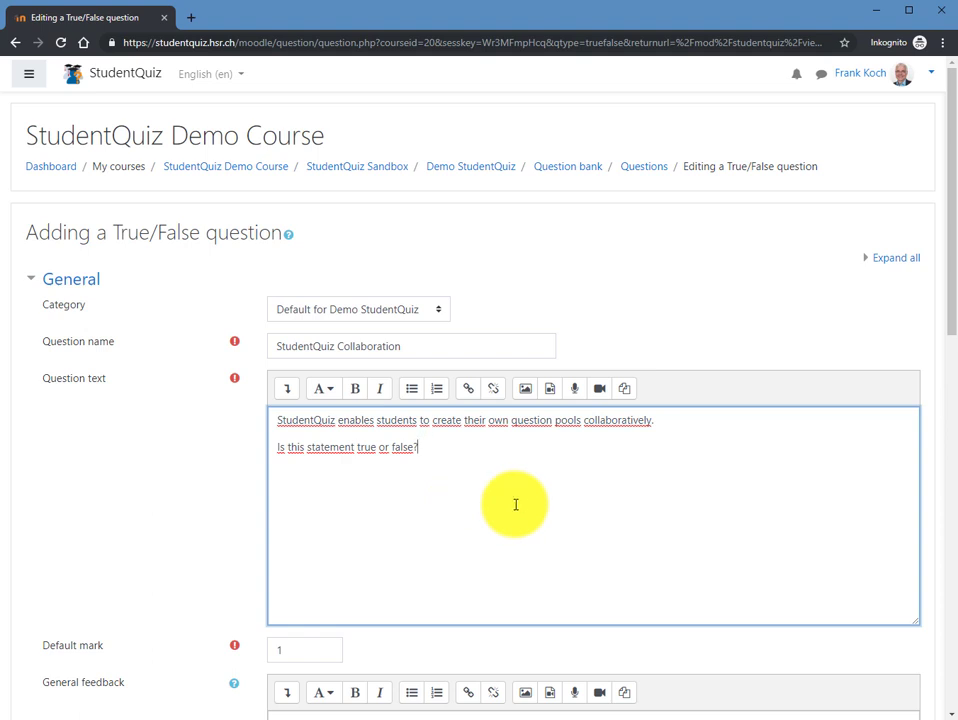
Set the question's correct answer to True and save the question.
scroll(514, 500, "down", 5)
left_click(302, 447)
left_click(293, 487)
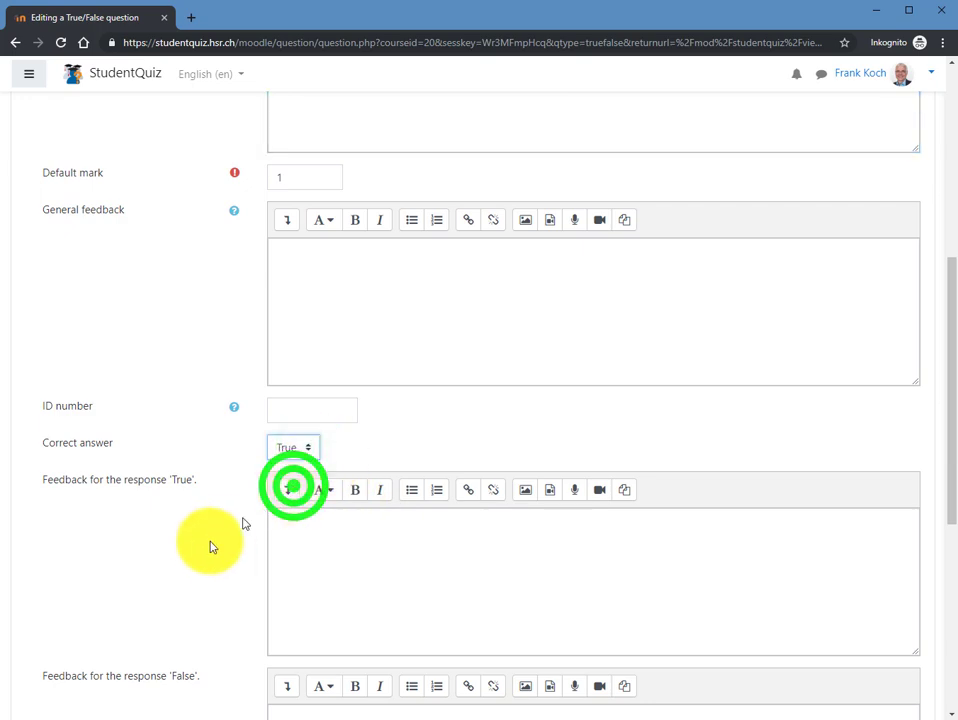
scroll(220, 537, "down", 5)
left_click(344, 546)
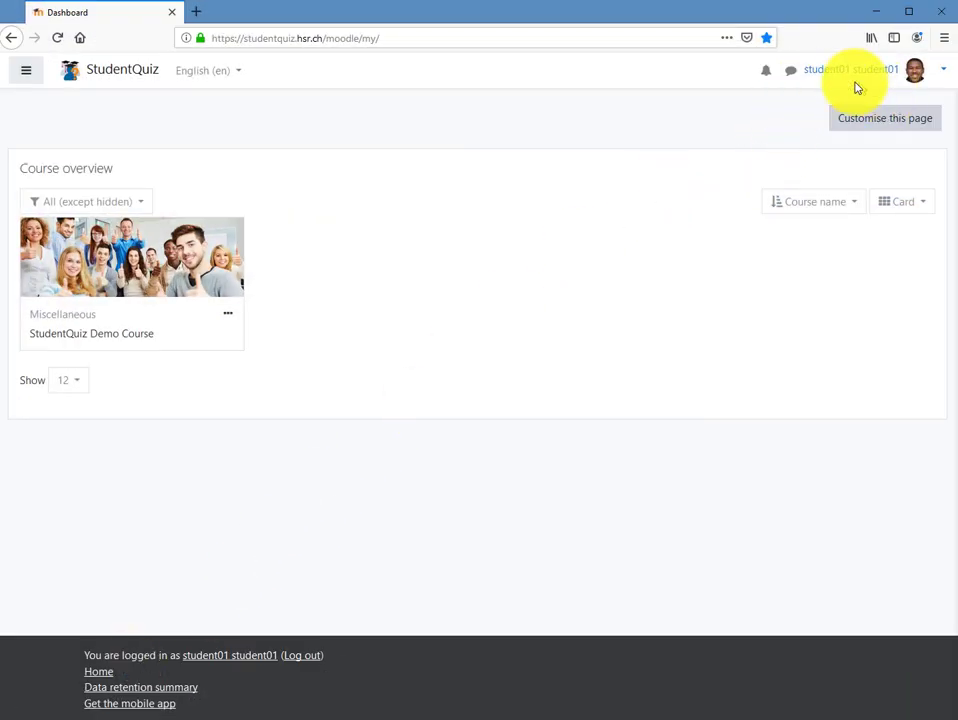
In the student's Firefox session, open Demo StudentQuiz from StudentQuiz Demo Course and start a new True/False question.
left_click(126, 335)
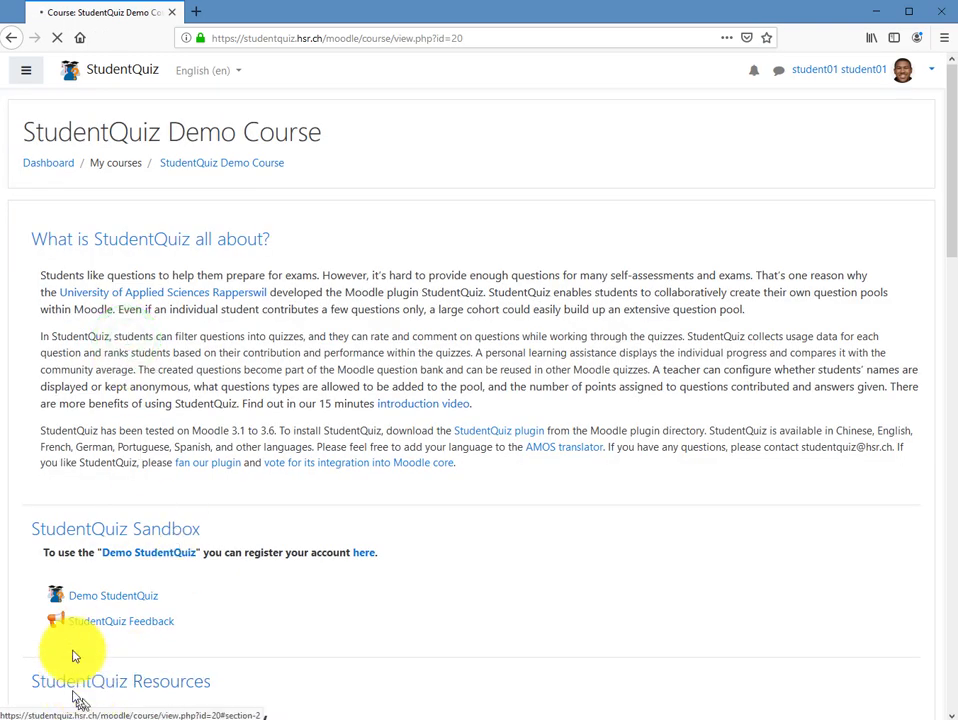
left_click(100, 600)
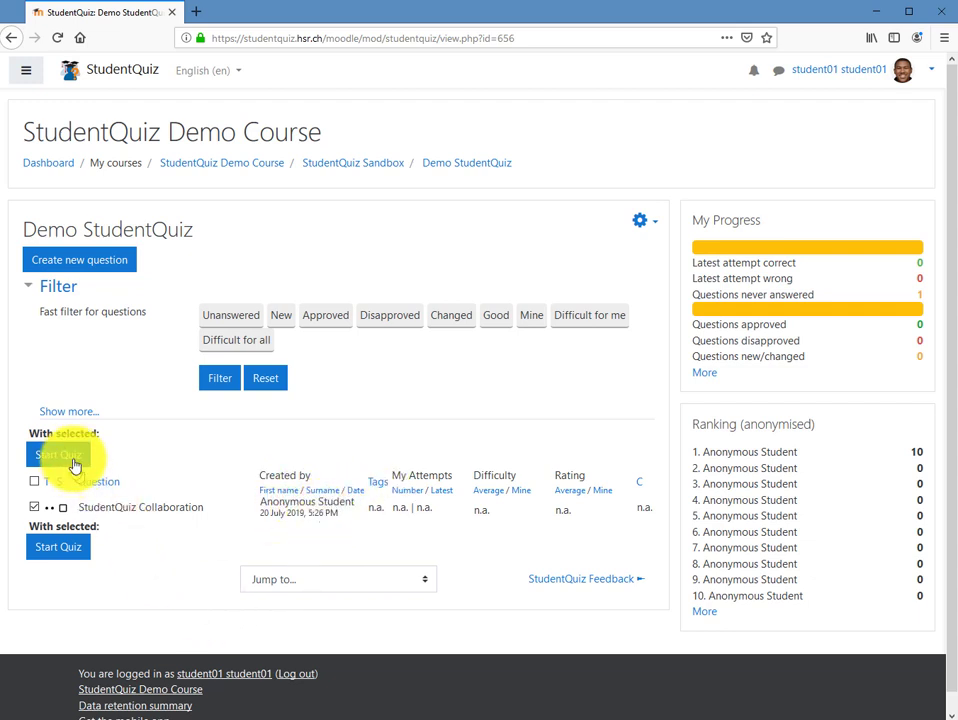
left_click(72, 262)
left_click(357, 275)
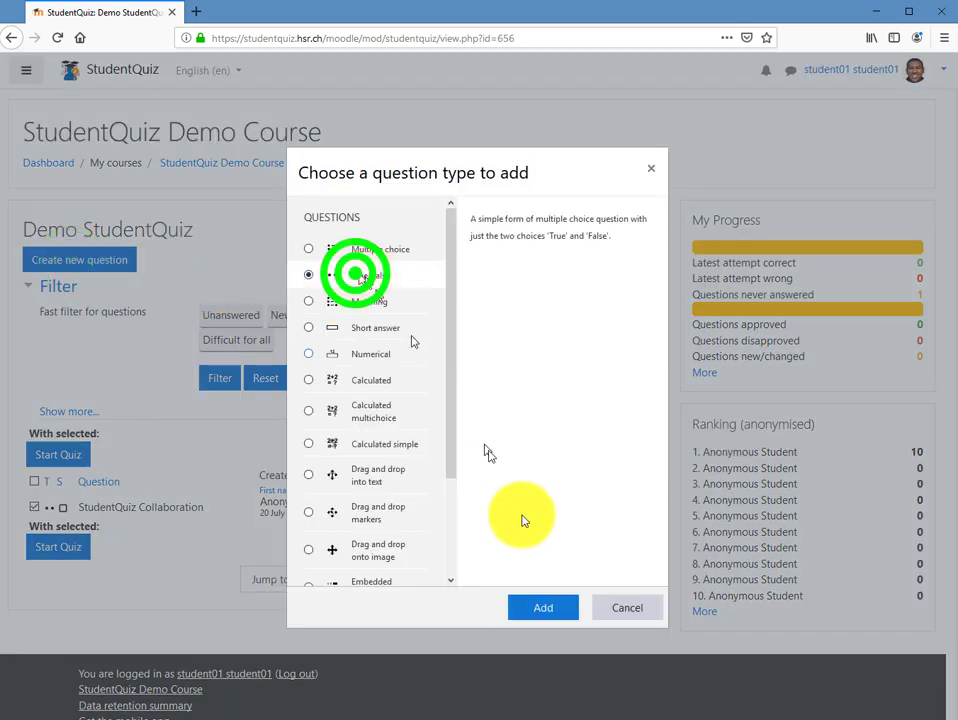
left_click(541, 607)
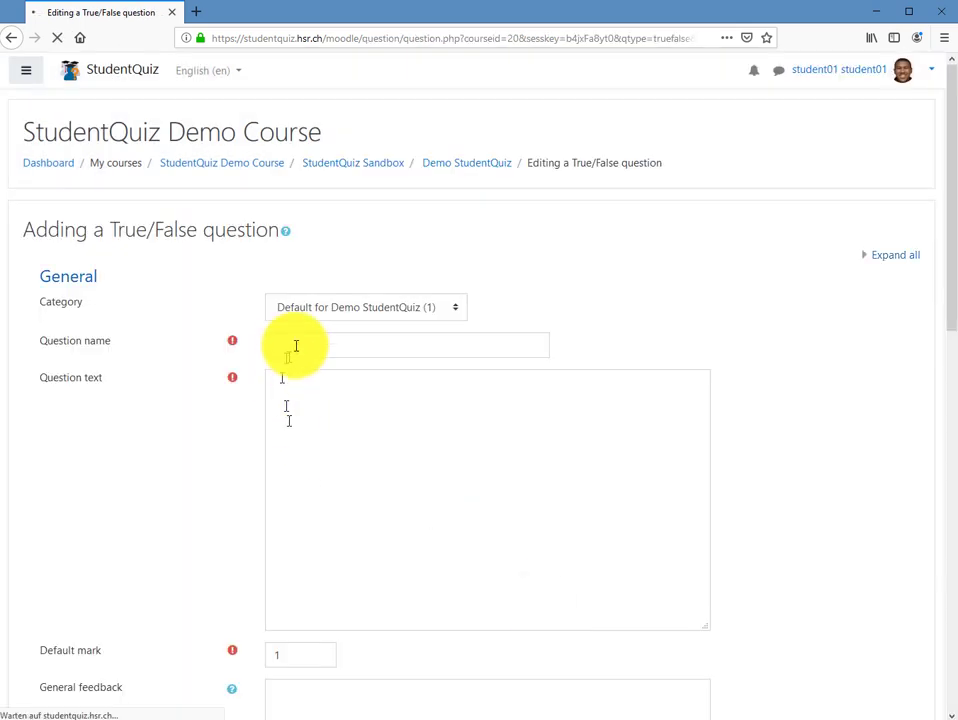
Name the question StudentQuiz Origin, enter "StudentQuiz was developed at the HSR University of Applied Sciences Rapperswil. Is this statement true or false?" and save it.
left_click(295, 344)
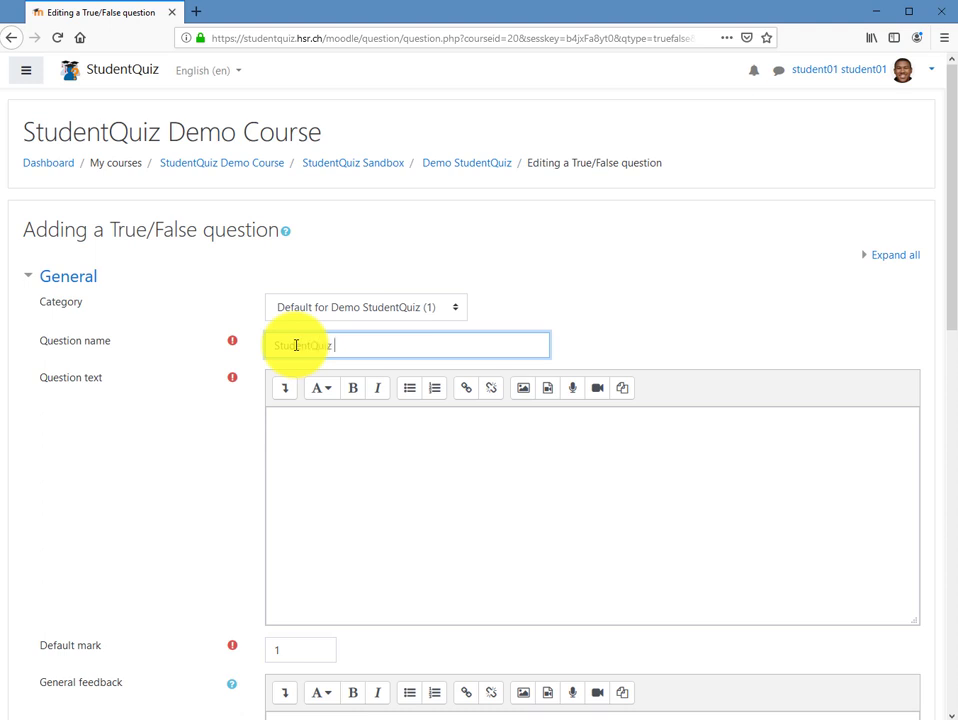
left_click(301, 488)
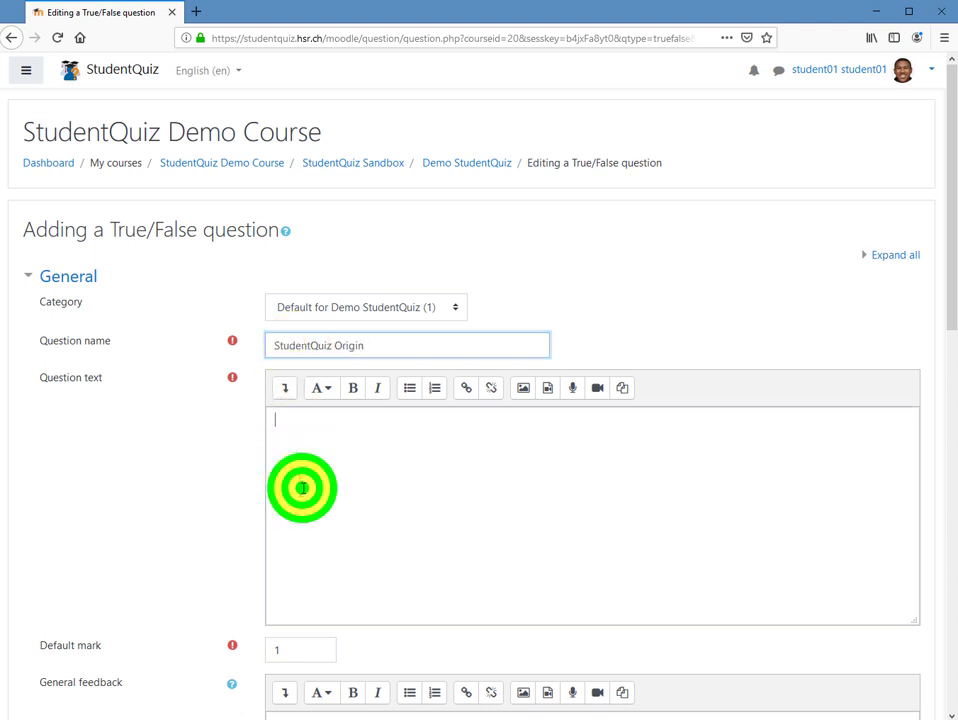
type("StudentQuiz was developed at the HSR University of Applied Sciences Rapperswil. Is this statement true or false?")
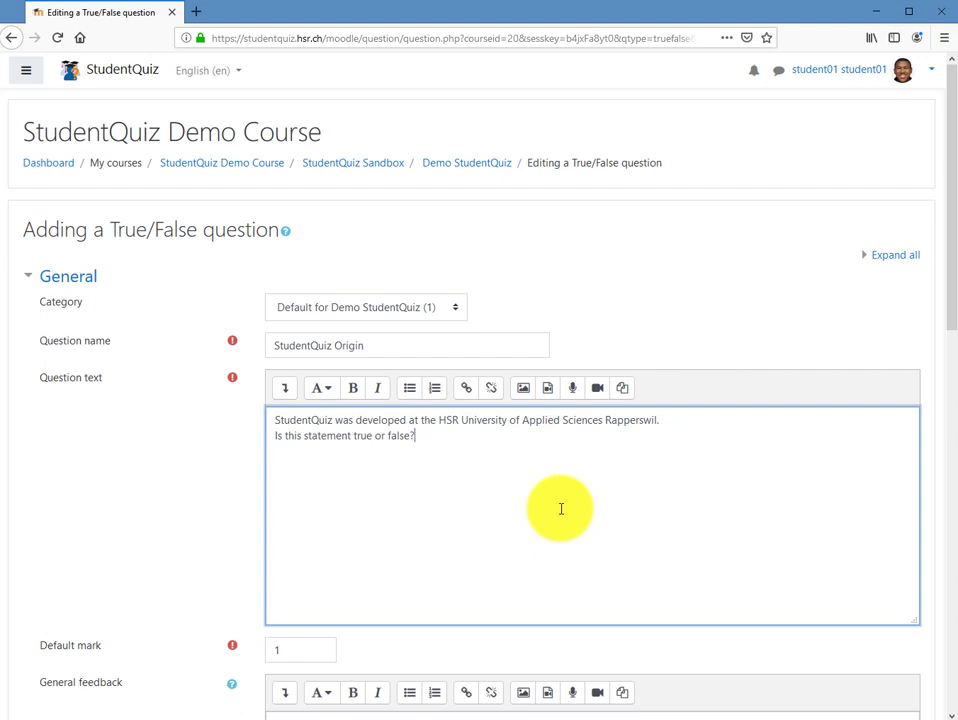
scroll(561, 509, "down", 10)
left_click(317, 633)
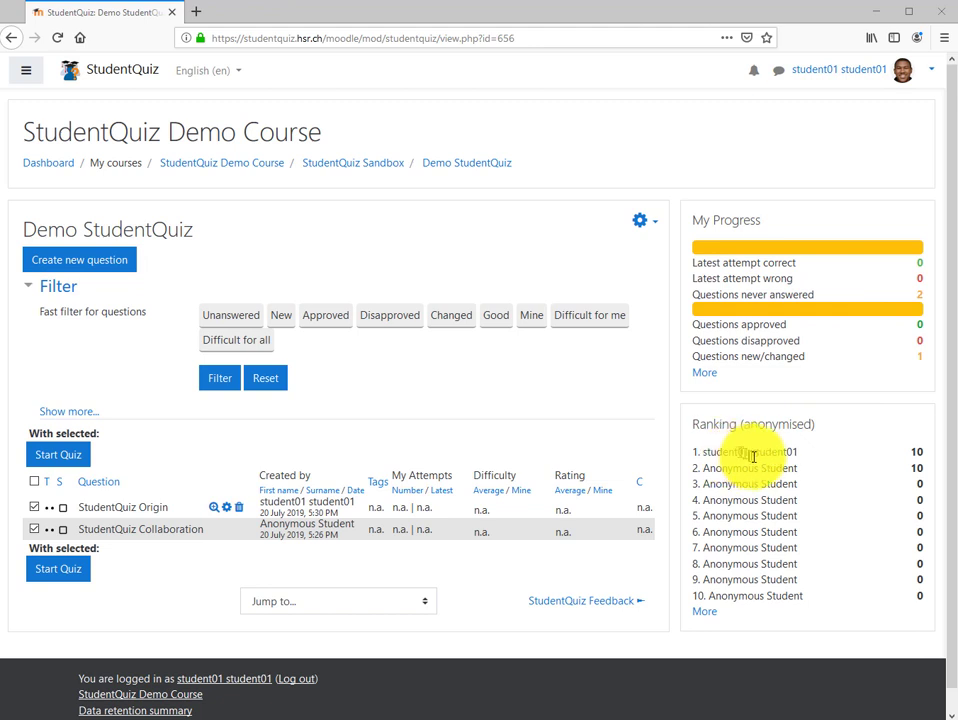
Compare the names and points of the first two entries in the anonymised ranking.
left_click(912, 453)
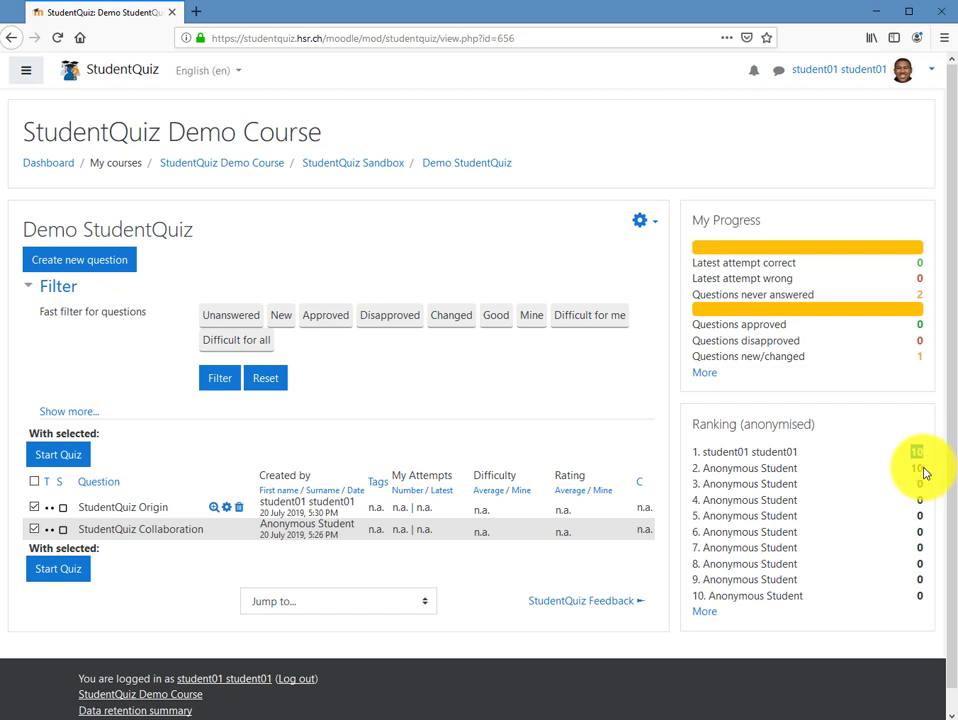
left_click_drag(700, 468, 795, 474)
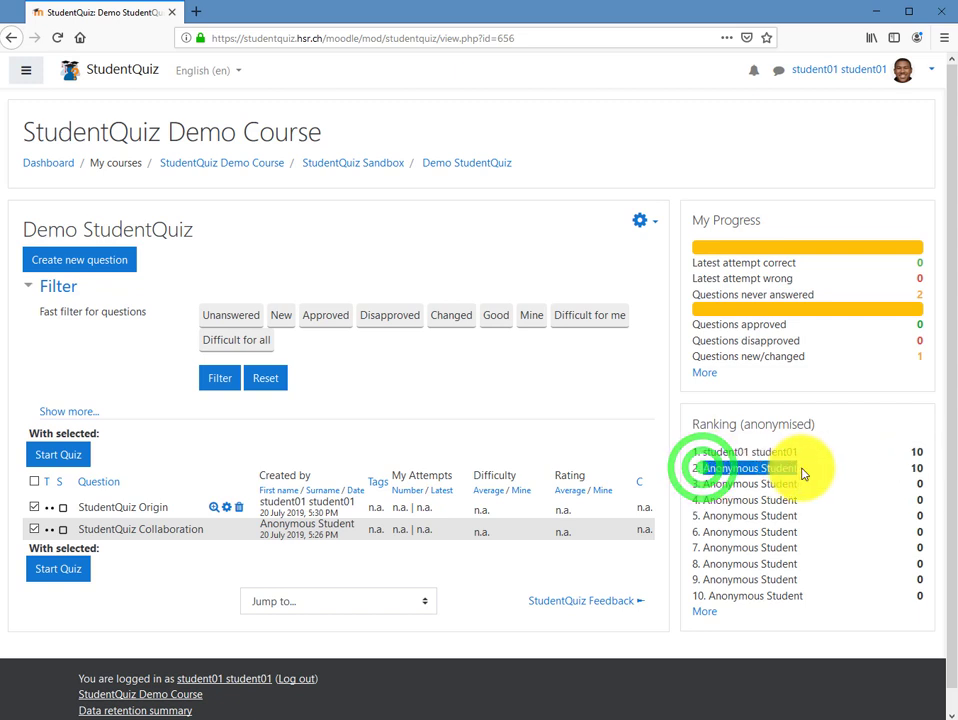
left_click(916, 468)
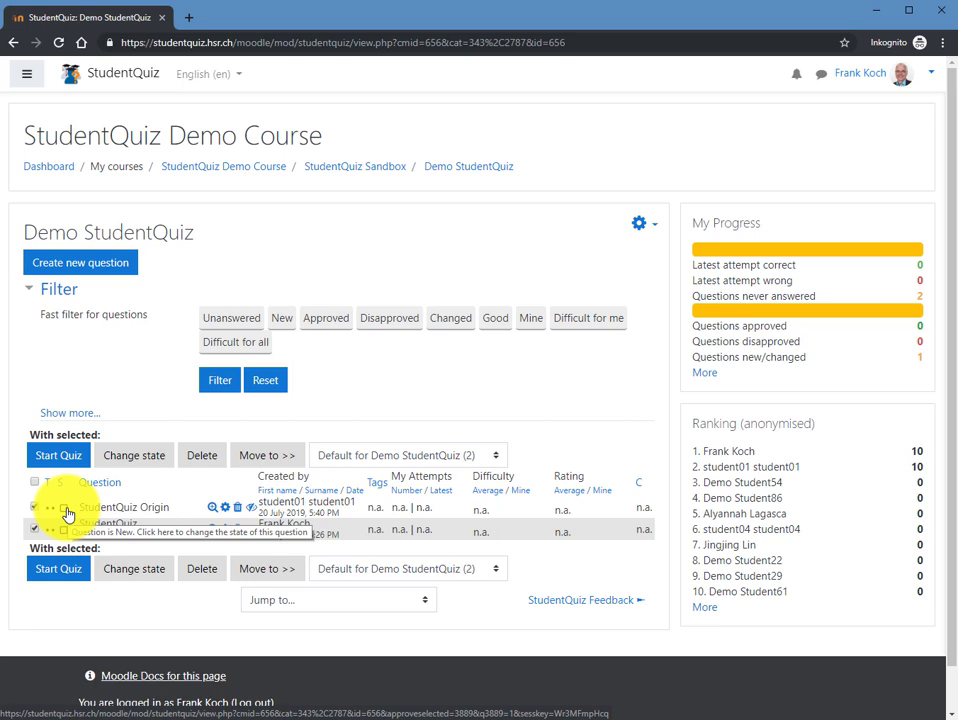
In the teacher's Chrome session, preview the StudentQuiz Origin question and check the answer True.
left_click(215, 511)
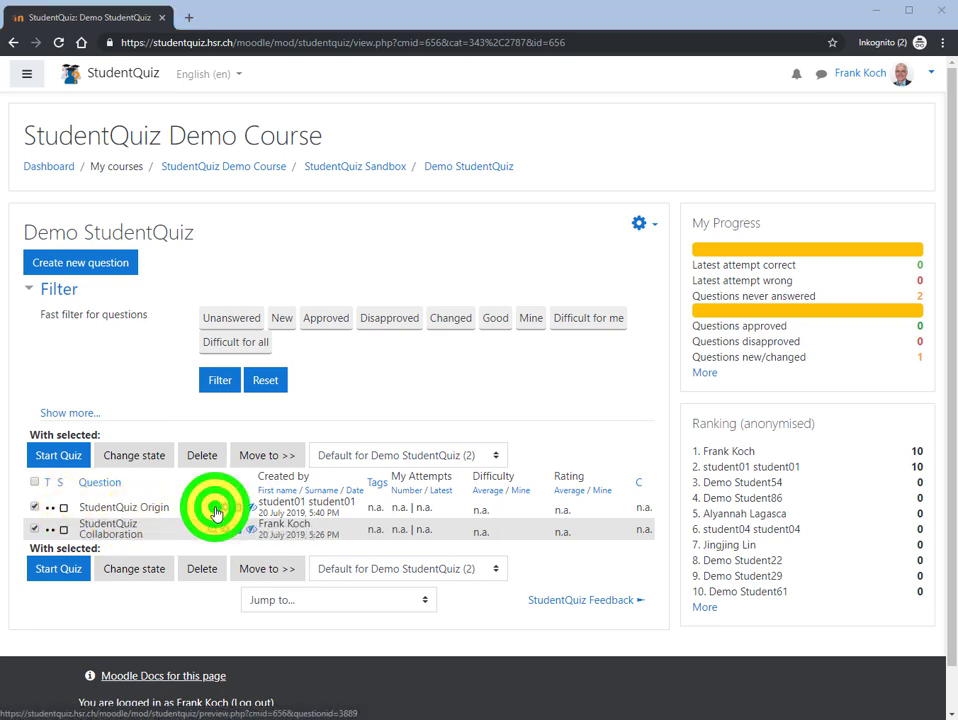
left_click_drag(475, 188, 571, 162)
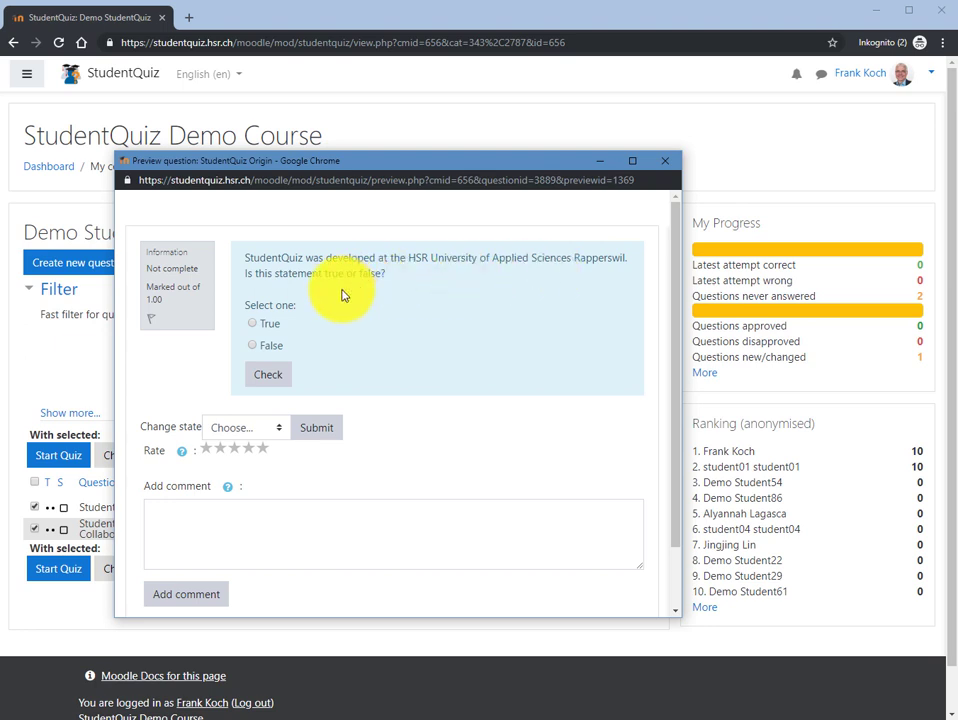
left_click(252, 323)
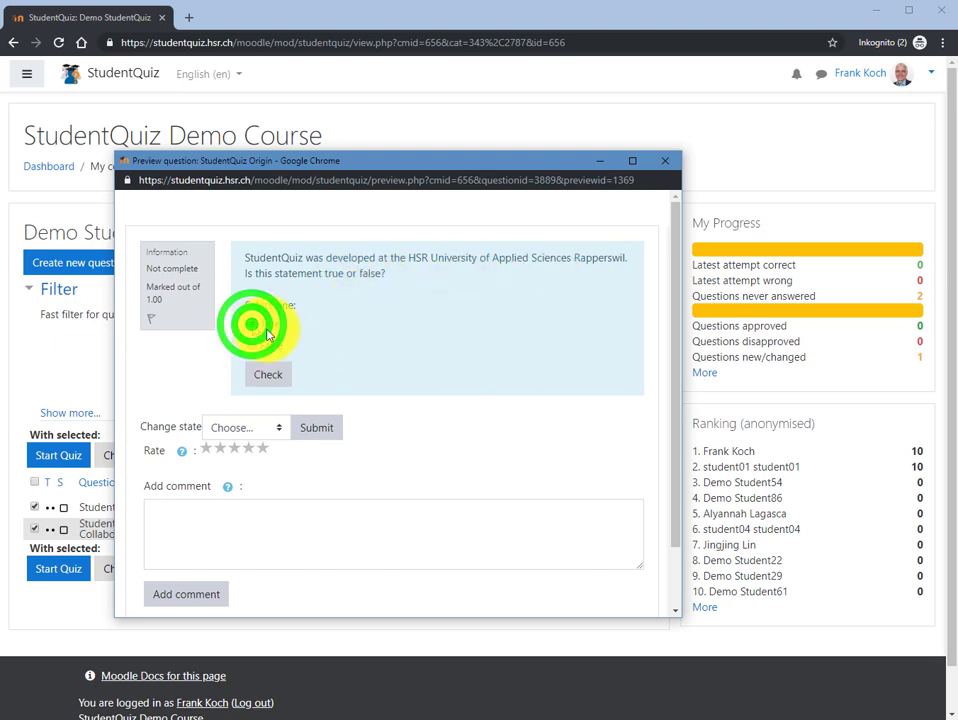
left_click(260, 378)
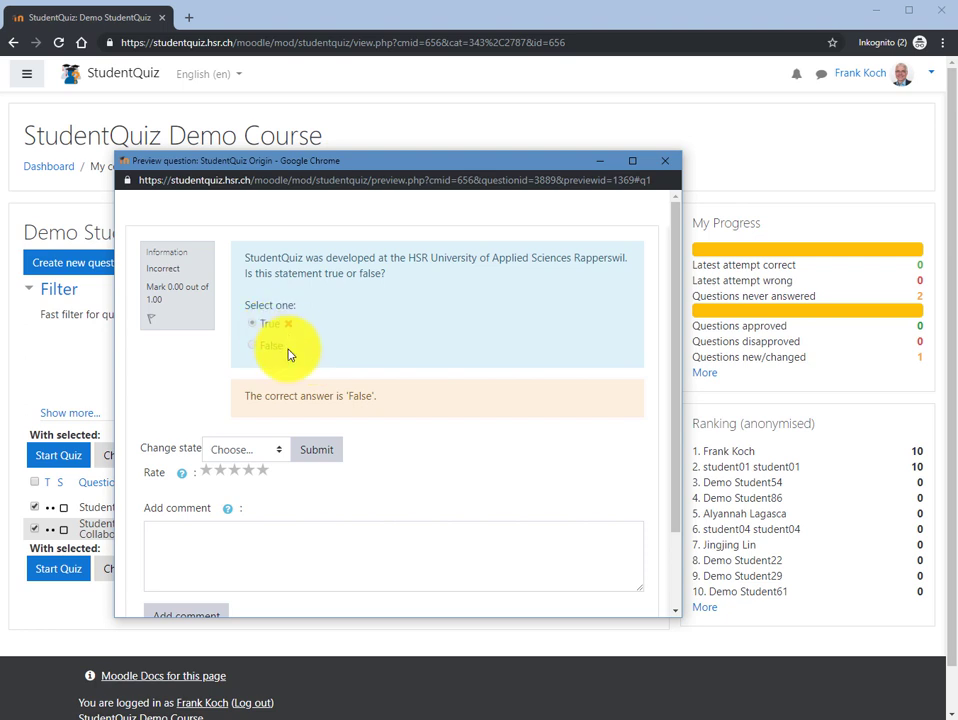
Set the state of the previewed StudentQuiz Origin question to Disapproved, submit it and close the preview.
left_click(278, 450)
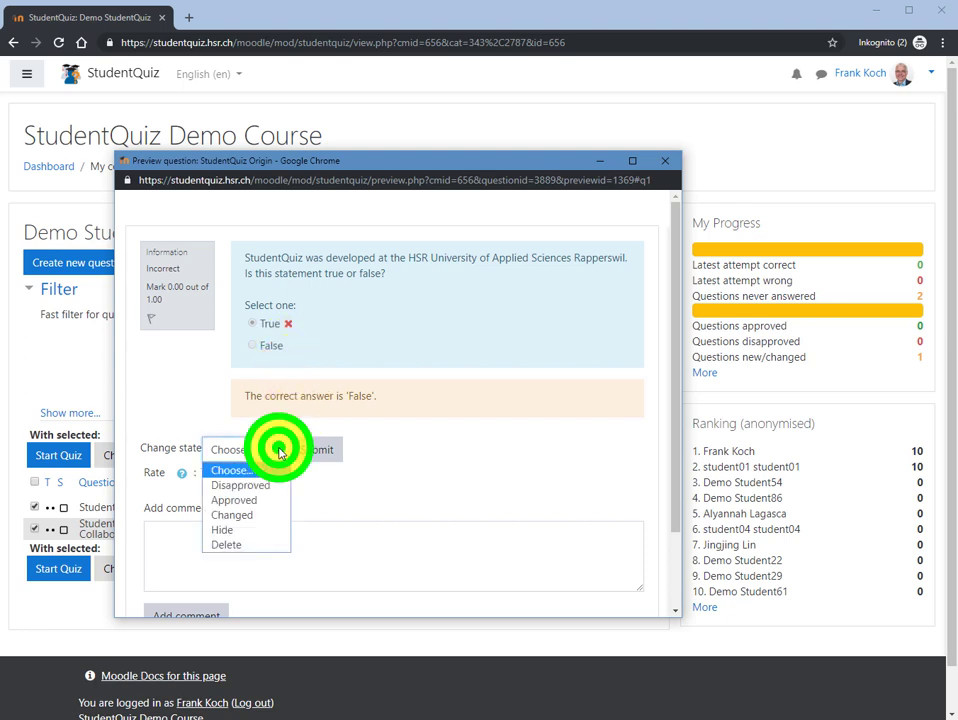
left_click(244, 487)
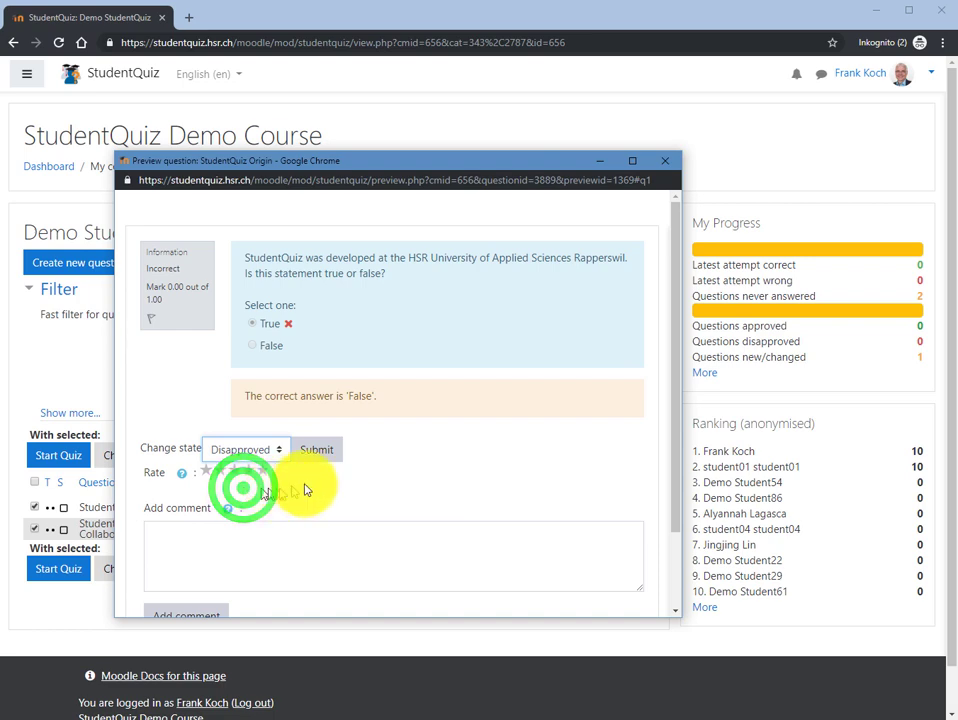
left_click(327, 455)
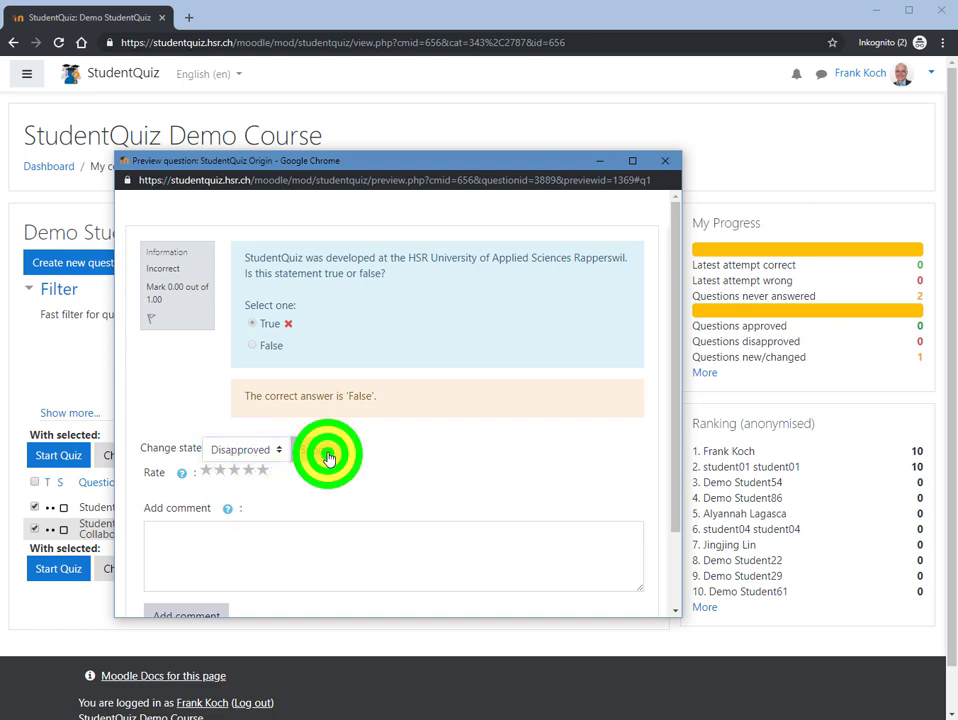
left_click(291, 476)
left_click(665, 160)
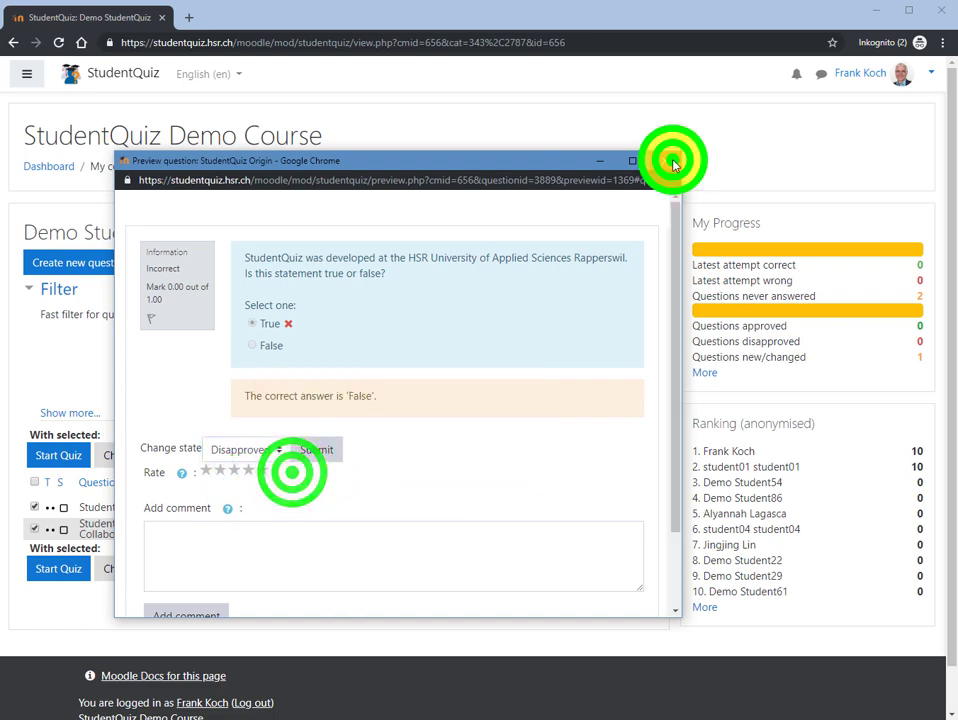
Refresh the Demo StudentQuiz question list in the teacher's Chrome session and in the student's Firefox session.
left_click(59, 42)
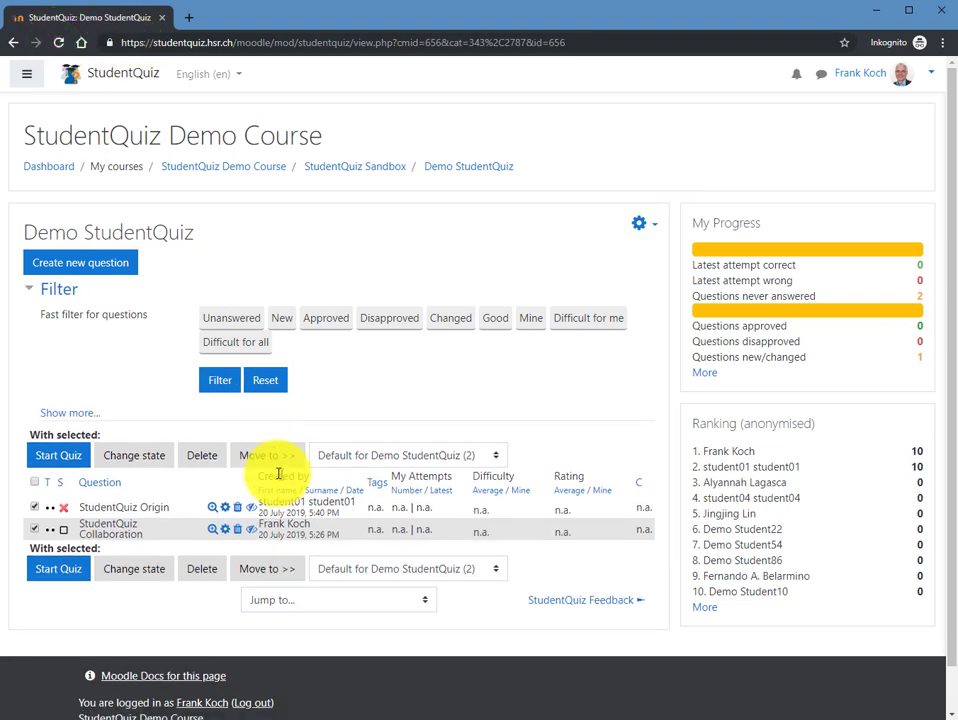
key("alt+Tab")
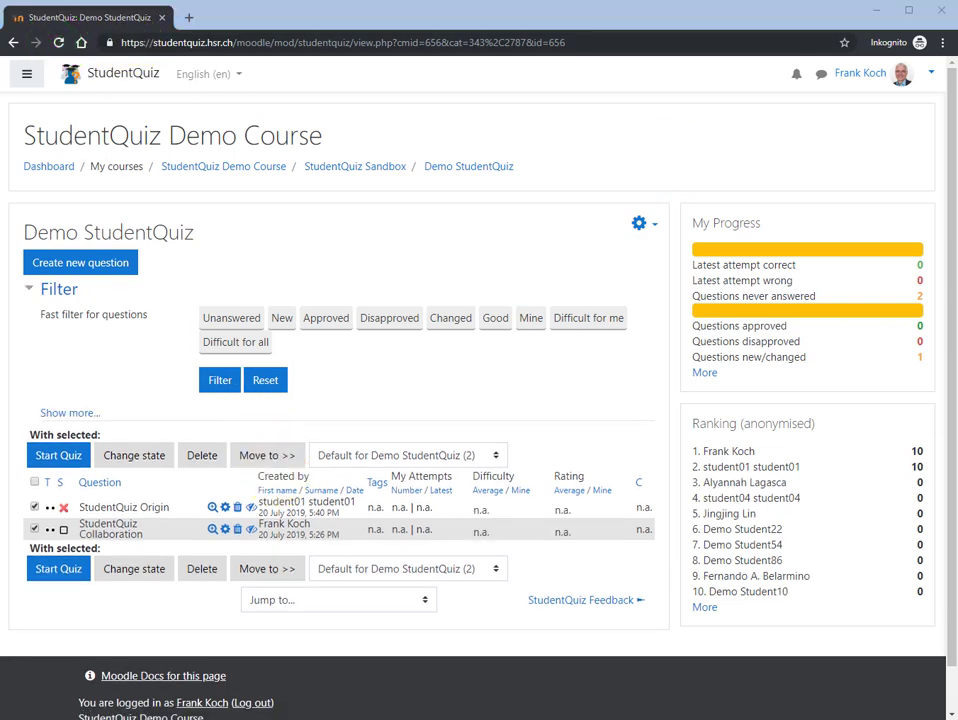
left_click(57, 40)
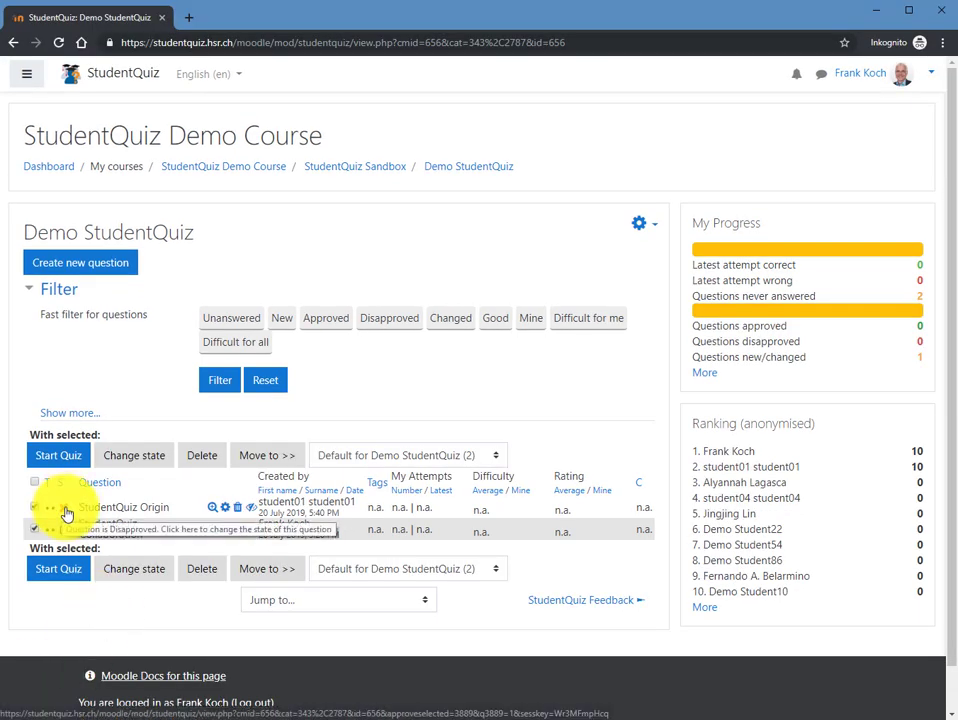
In the teacher's Chrome session, change the state of the StudentQuiz Origin question to Changed.
left_click(66, 513)
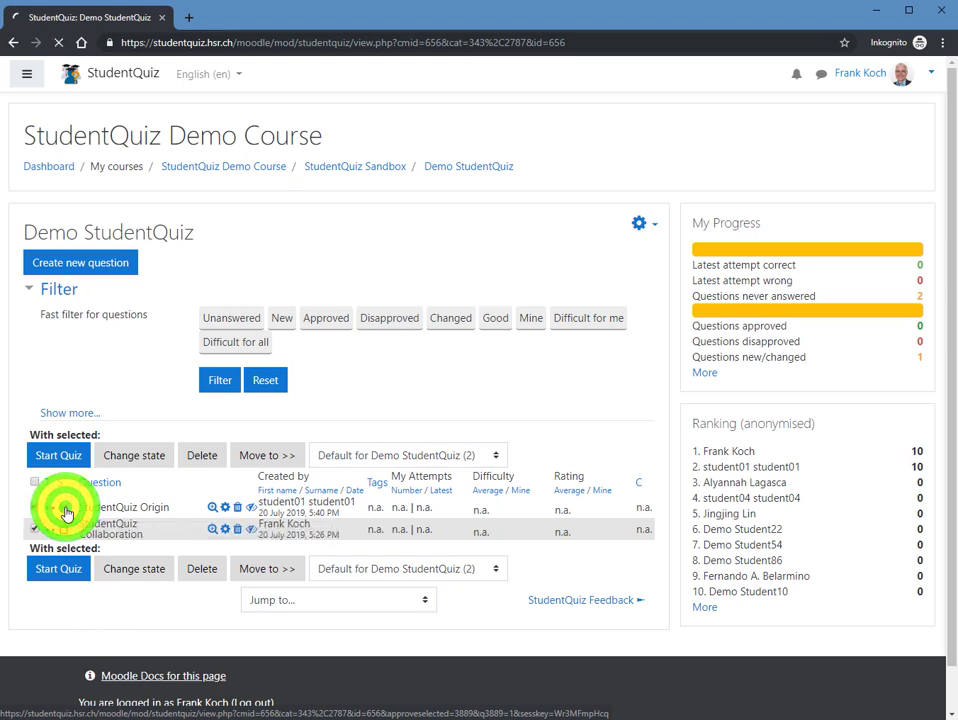
left_click(195, 393)
left_click(178, 457)
left_click(390, 442)
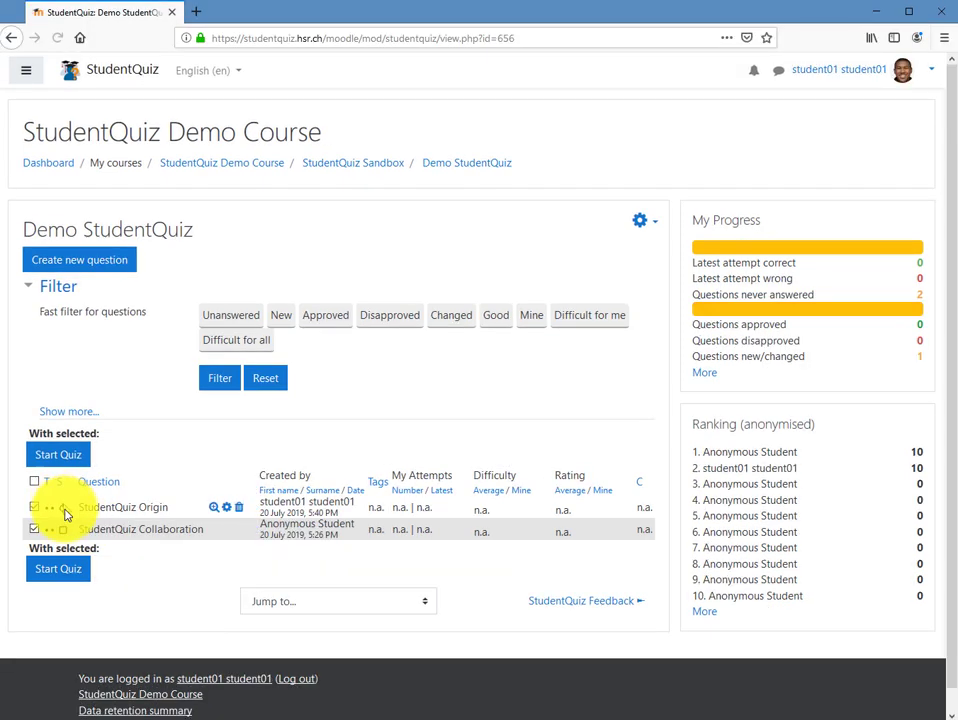
In the student's Firefox session, edit the StudentQuiz Origin question, set its correct answer to True and save it.
left_click(227, 510)
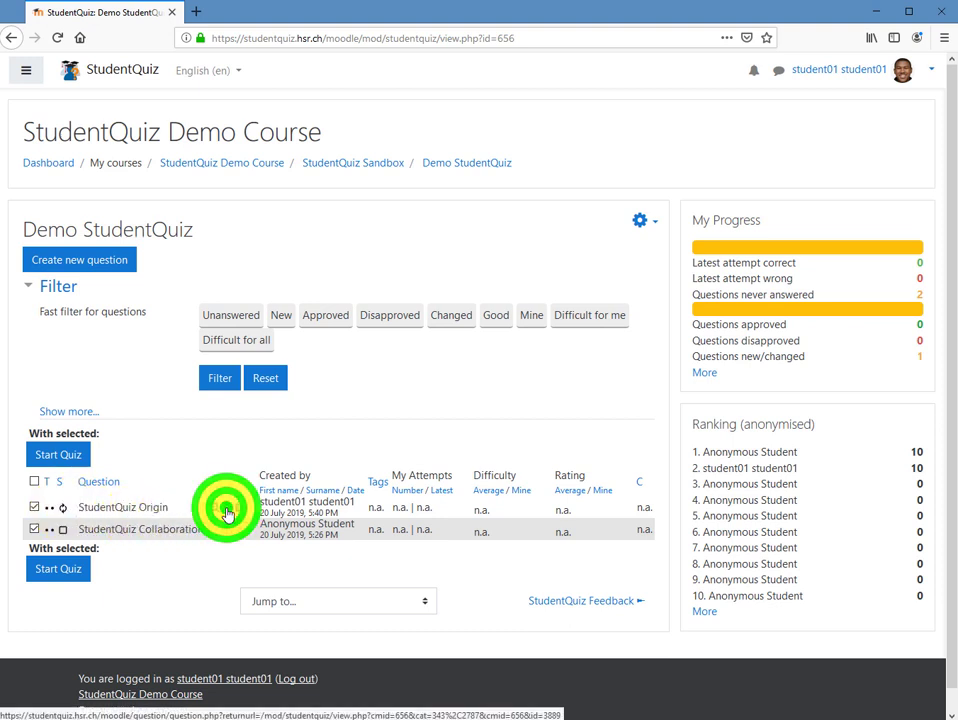
scroll(387, 535, "down", 1)
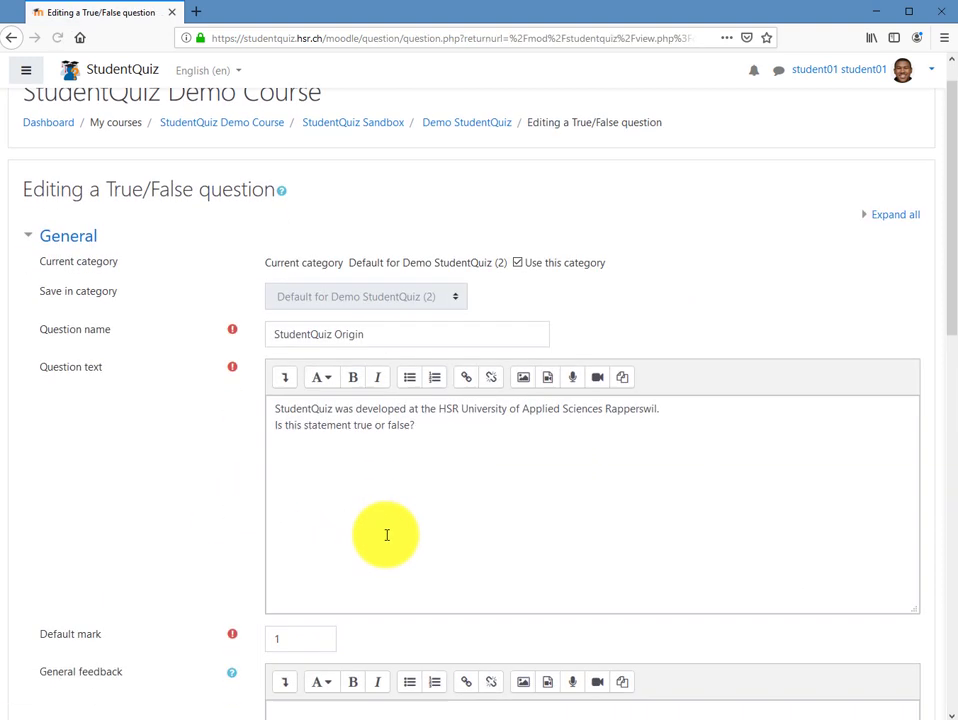
scroll(387, 535, "down", 5)
left_click(304, 472)
left_click(290, 513)
scroll(300, 540, "down", 10)
left_click(331, 573)
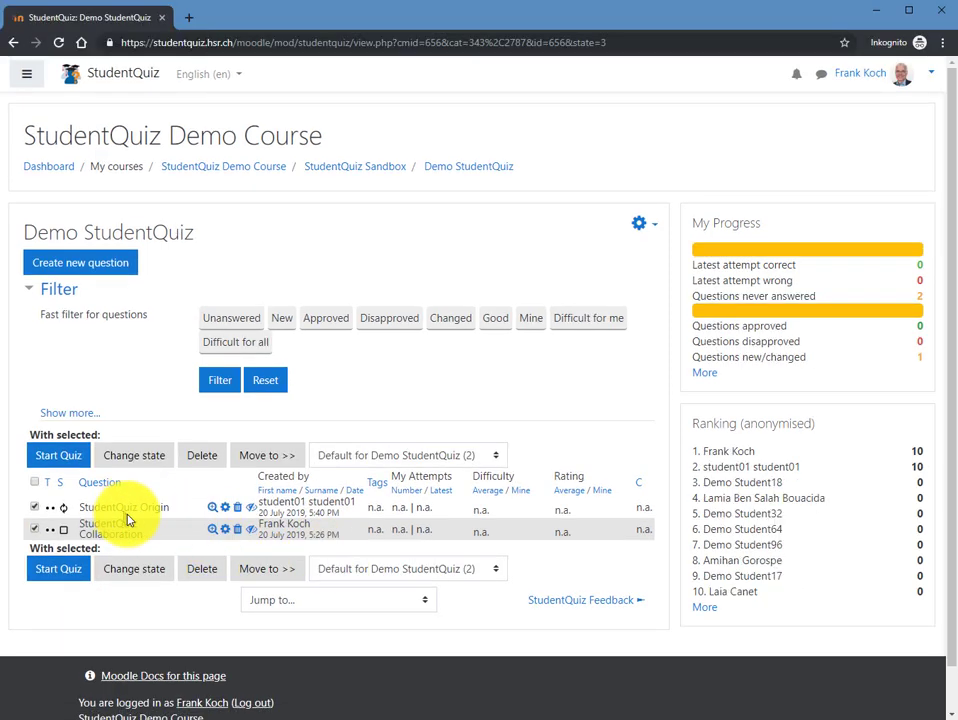
In the teacher's Chrome session, change the state of StudentQuiz Origin to Approved, and refresh the student's Firefox page.
left_click(64, 510)
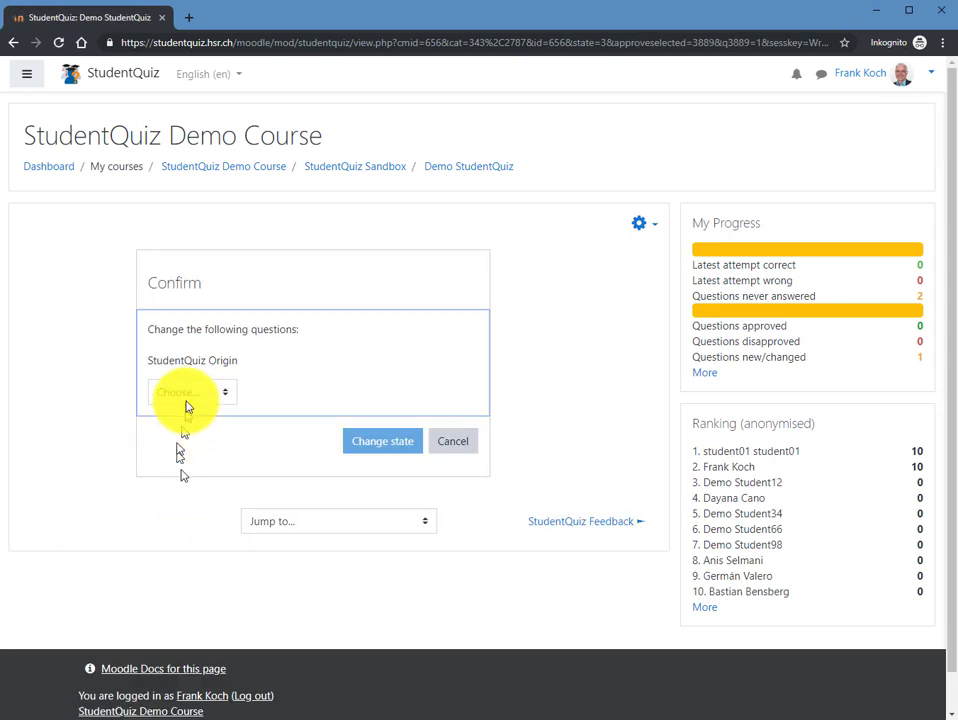
left_click(188, 393)
left_click(192, 442)
left_click(350, 441)
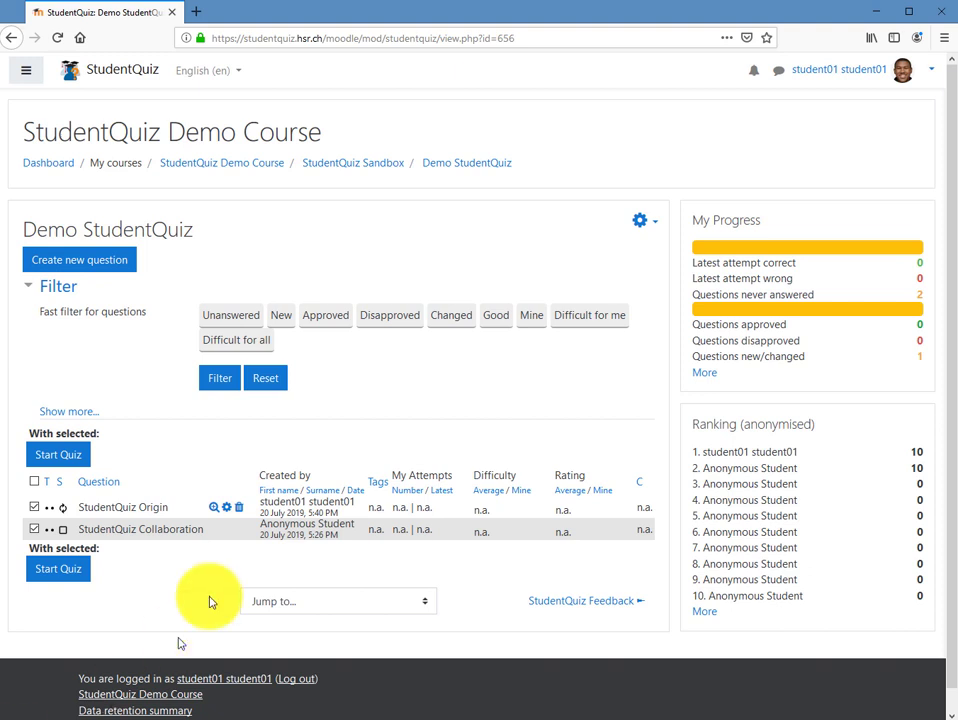
left_click(58, 38)
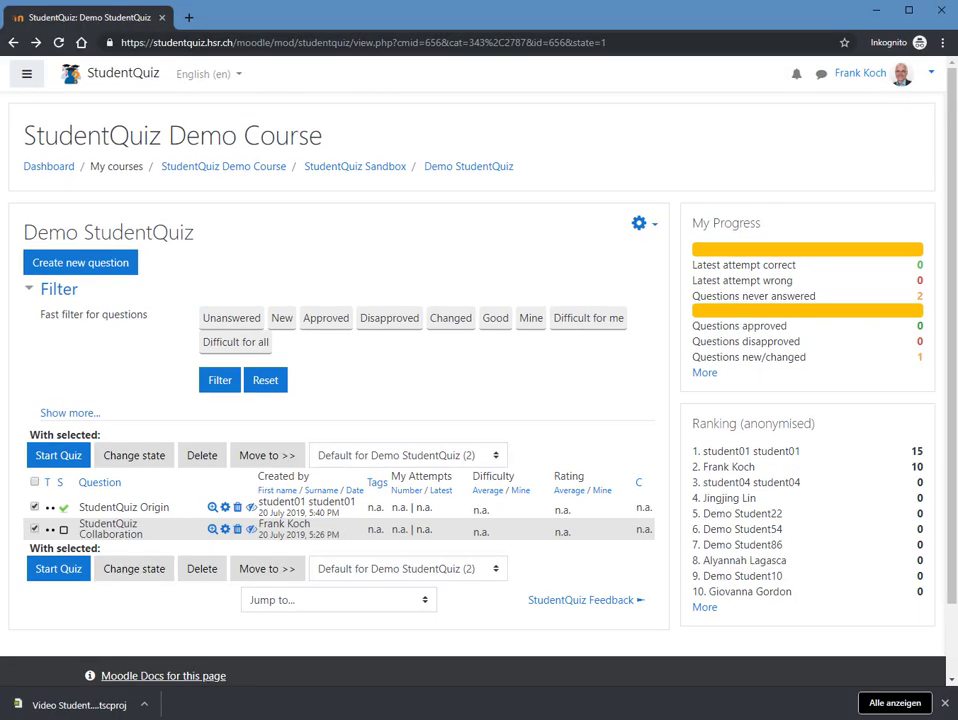
In the teacher's Chrome session, import StudentQuiz 4.0 Demo Questions.xml into the question bank using Moodle XML format.
left_click(640, 223)
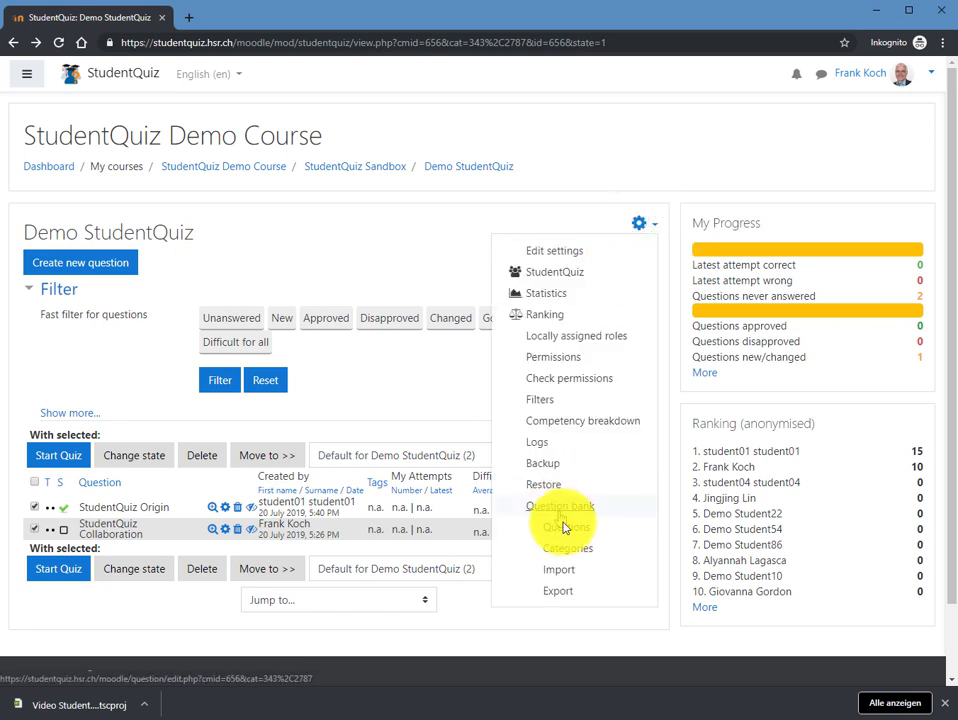
left_click(560, 569)
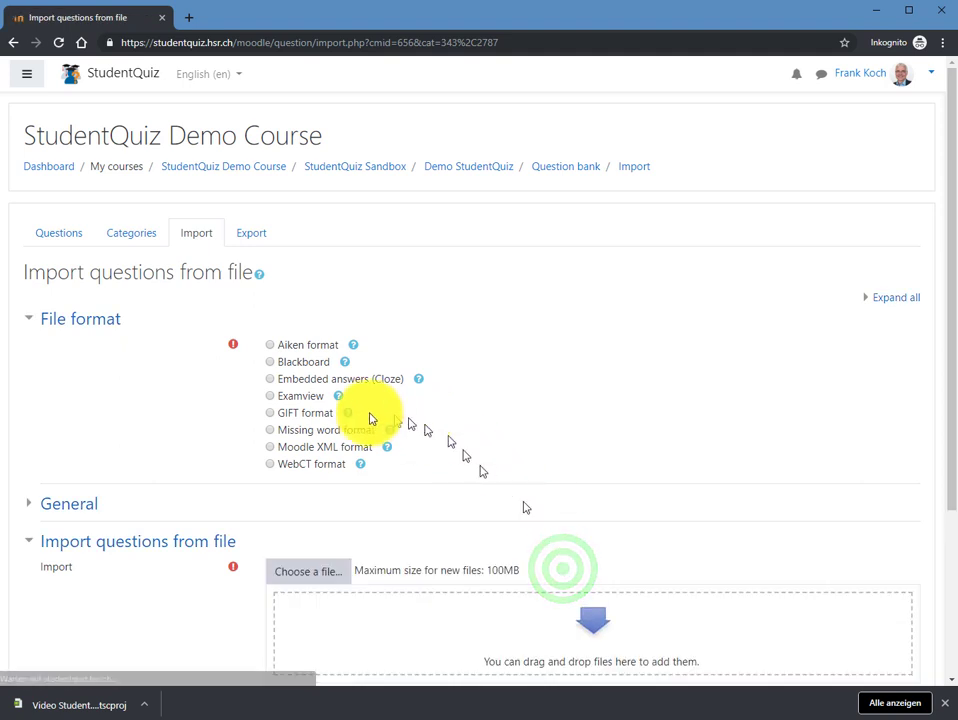
left_click(297, 452)
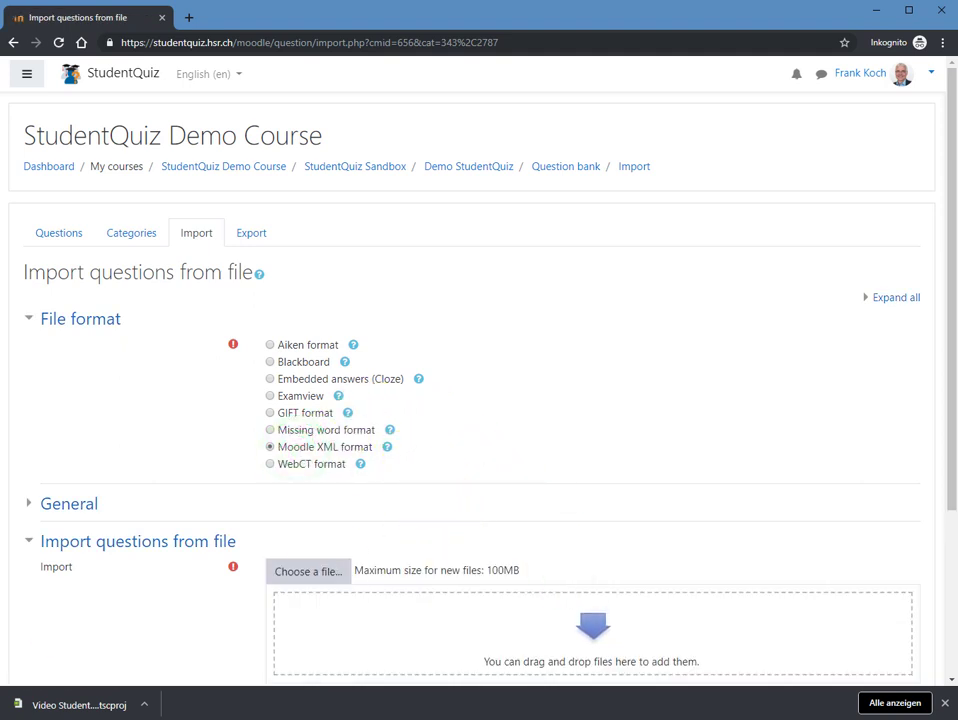
left_click_drag(4, 617, 451, 594)
scroll(528, 612, "down", 3)
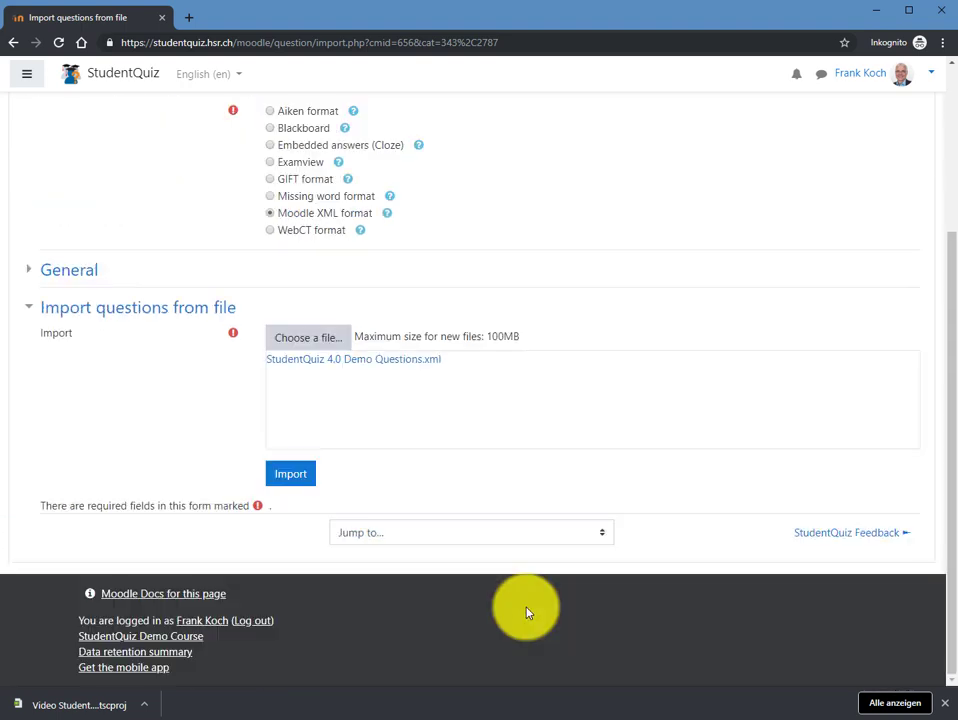
left_click(307, 480)
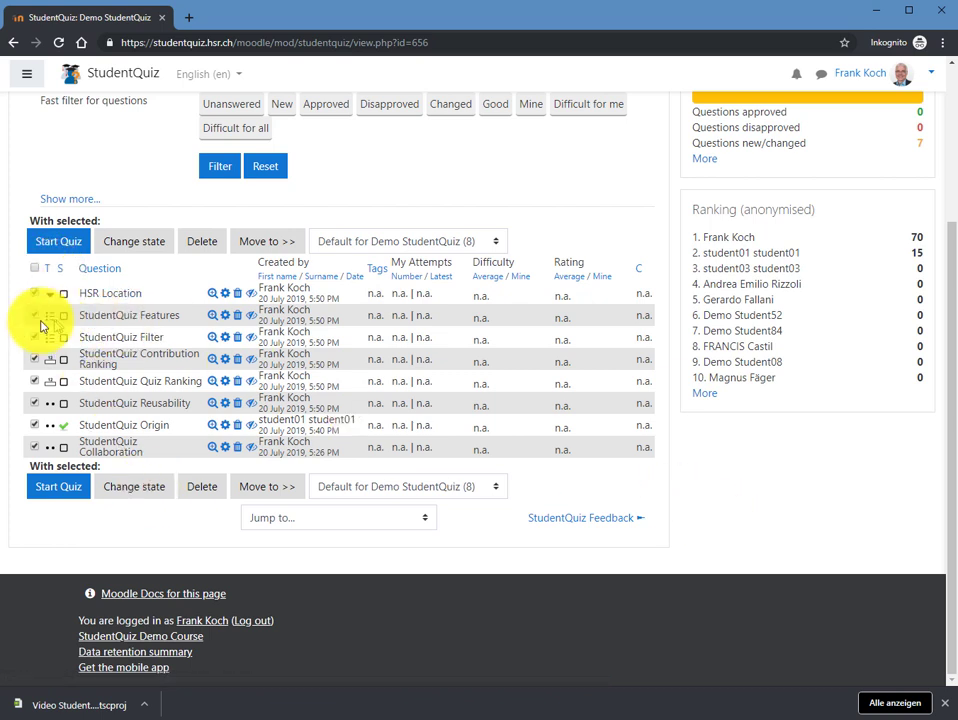
Change the state of all listed questions except StudentQuiz Origin to Approved.
left_click(35, 425)
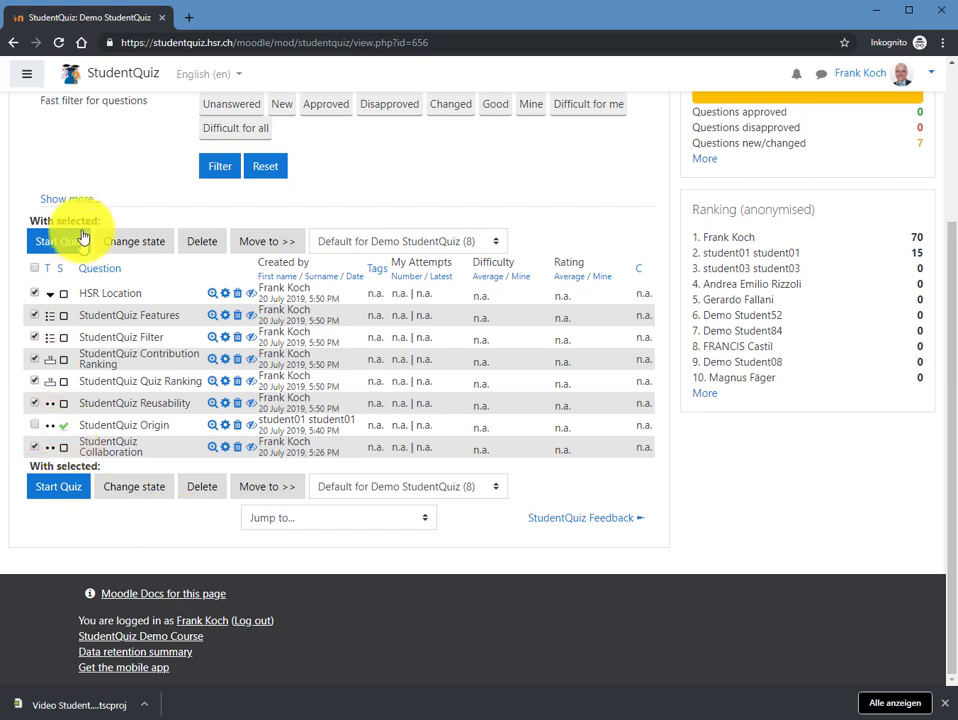
left_click(152, 248)
left_click(154, 246)
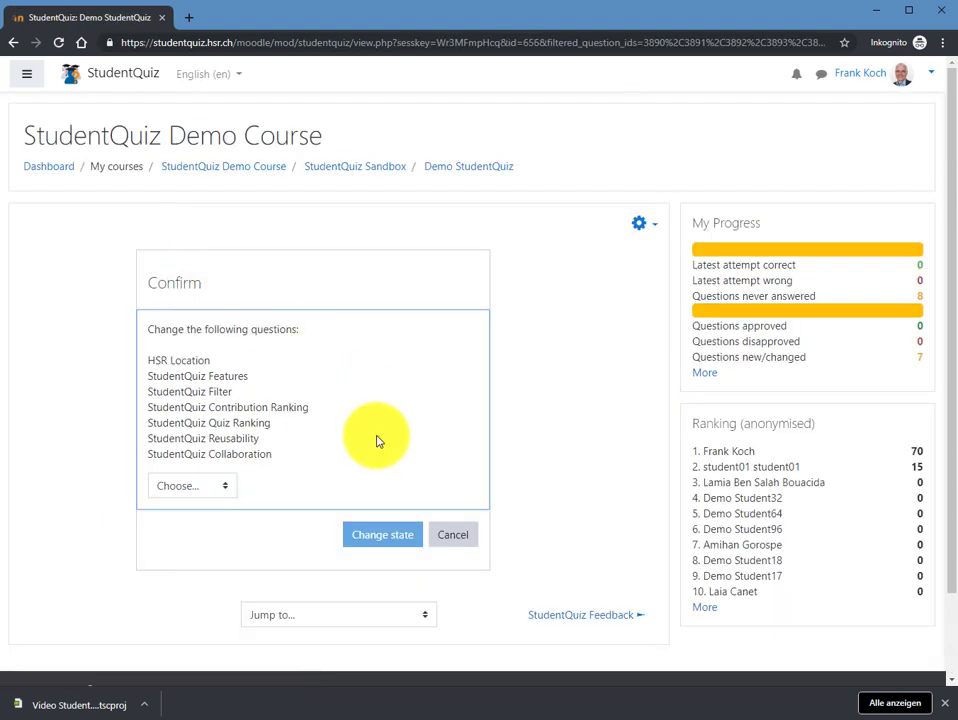
left_click(229, 490)
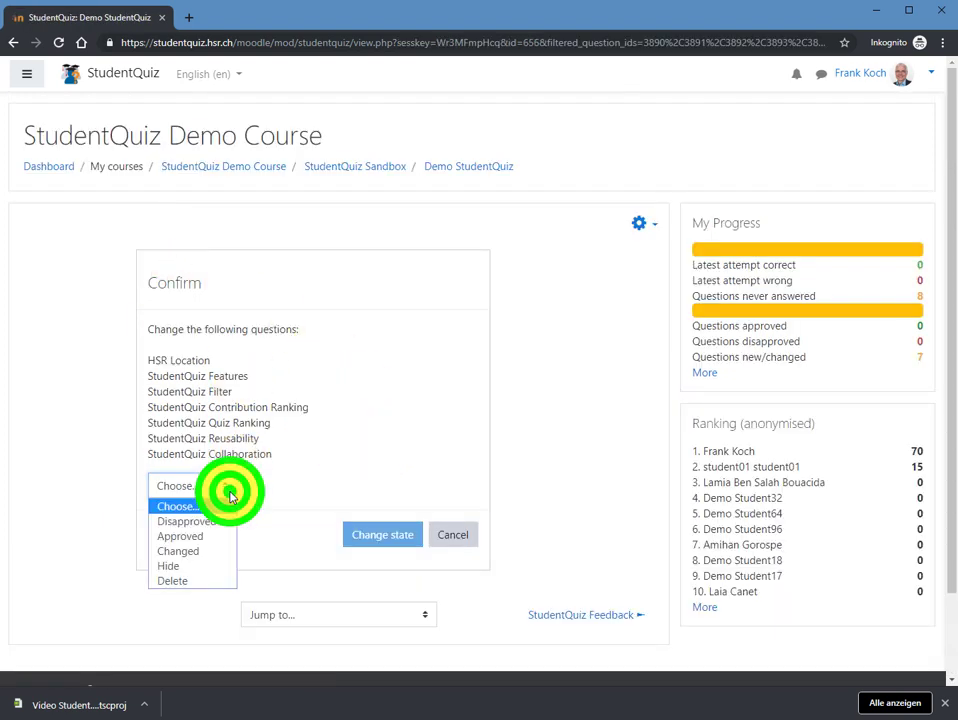
left_click(193, 536)
left_click(405, 540)
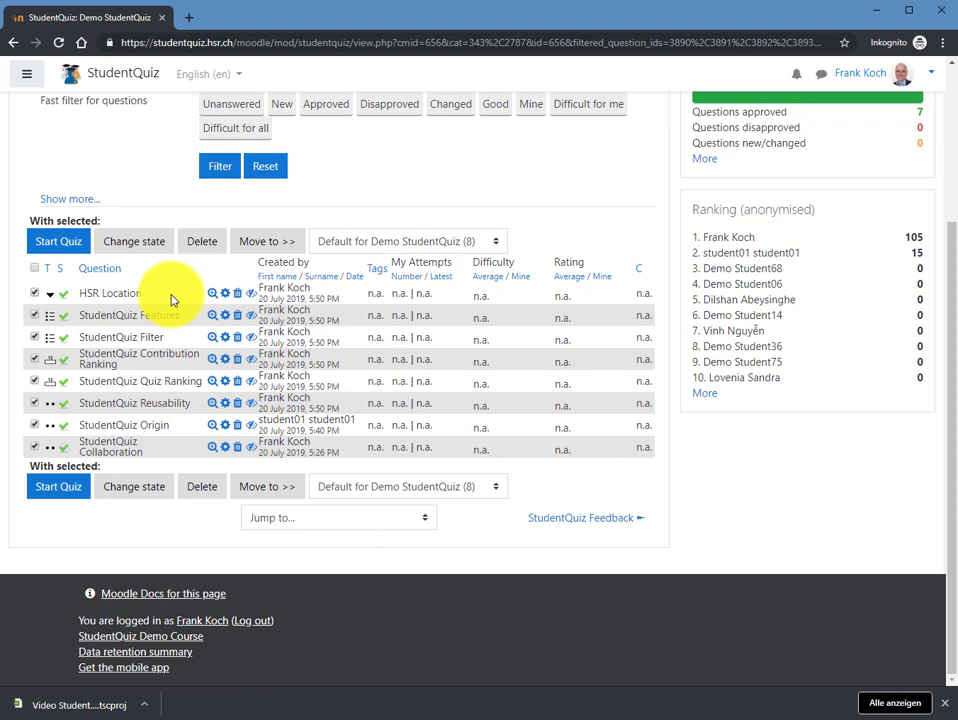
scroll(692, 510, "up", 4)
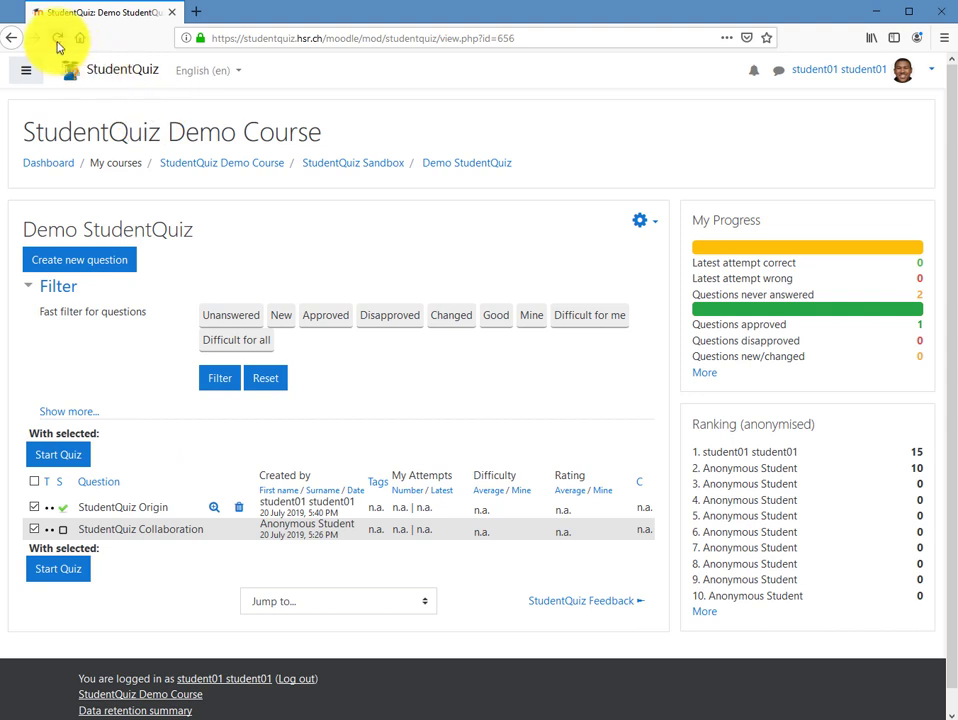
In the student's Firefox session, refresh the question list and filter it by question content containing "Rapperswil".
left_click(57, 38)
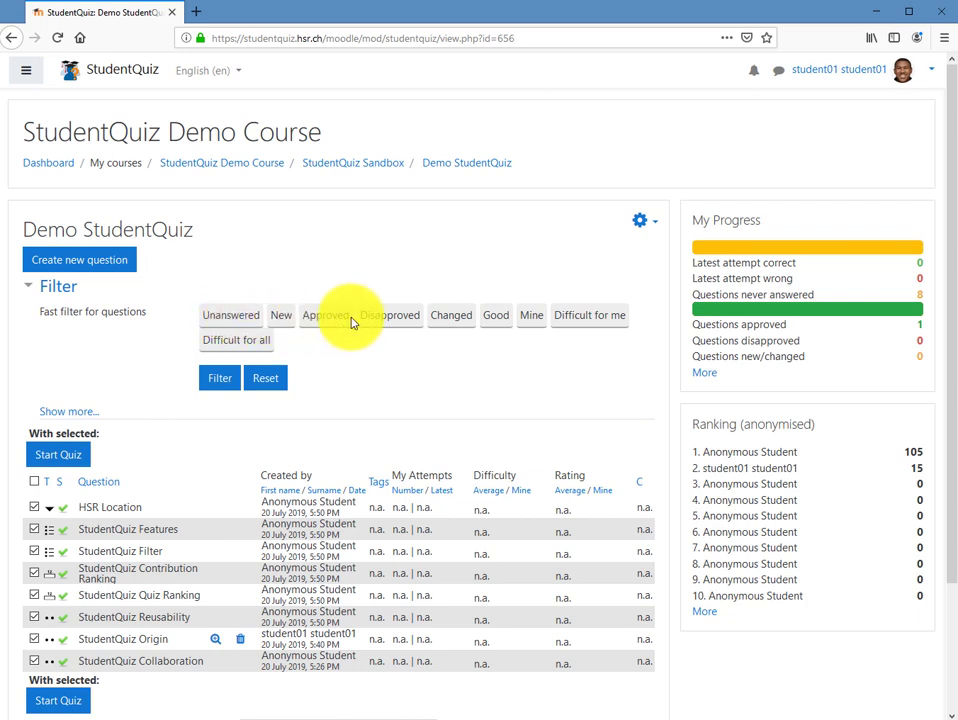
left_click(67, 416)
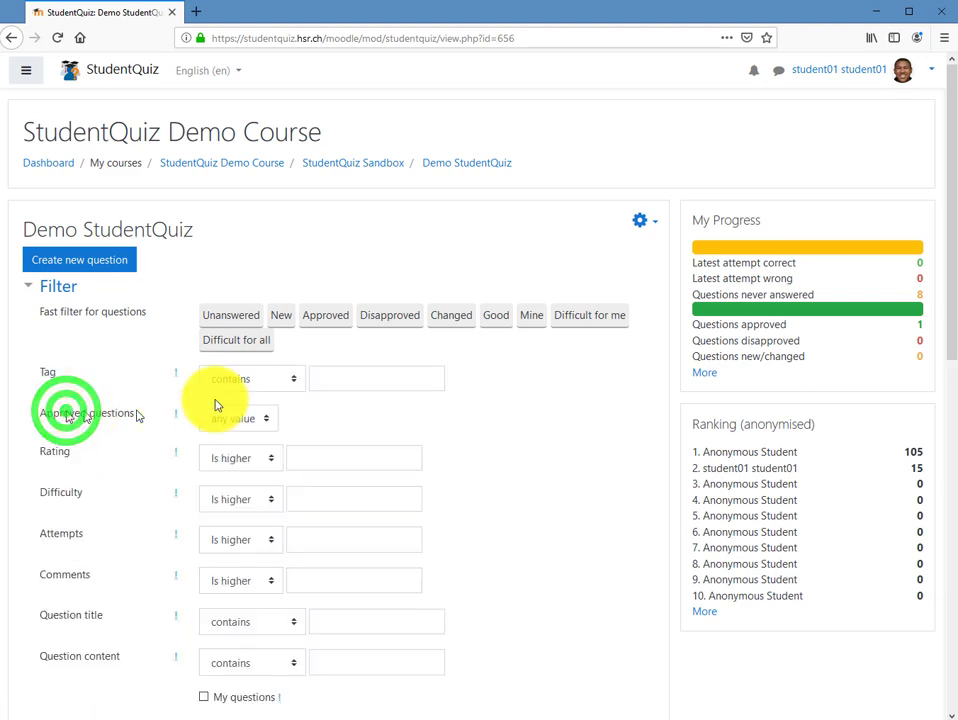
scroll(438, 514, "down", 2)
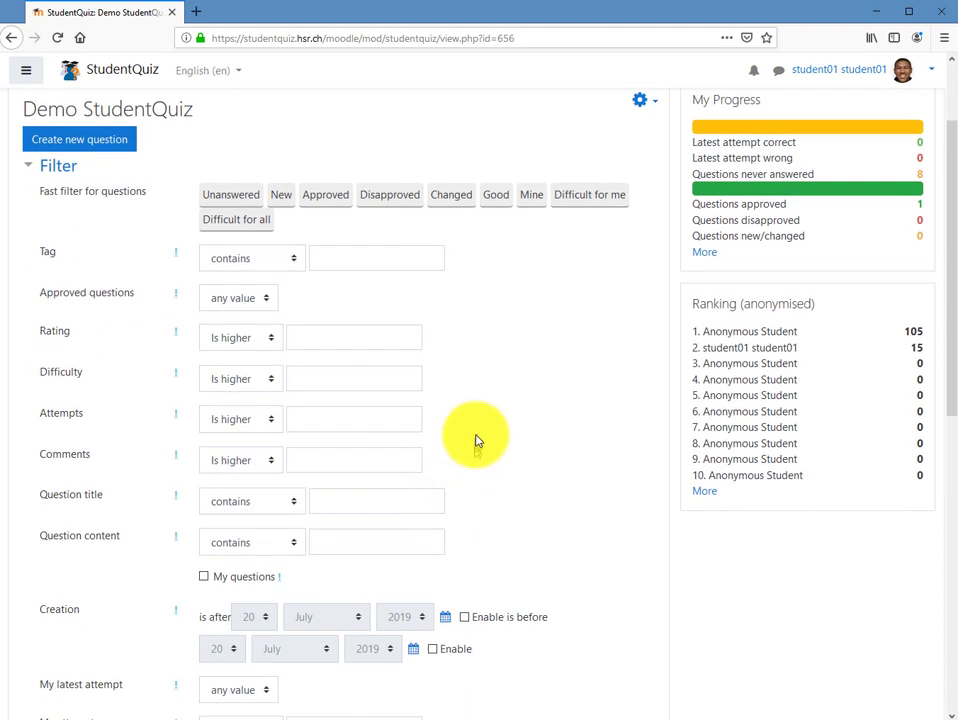
scroll(532, 389, "down", 2)
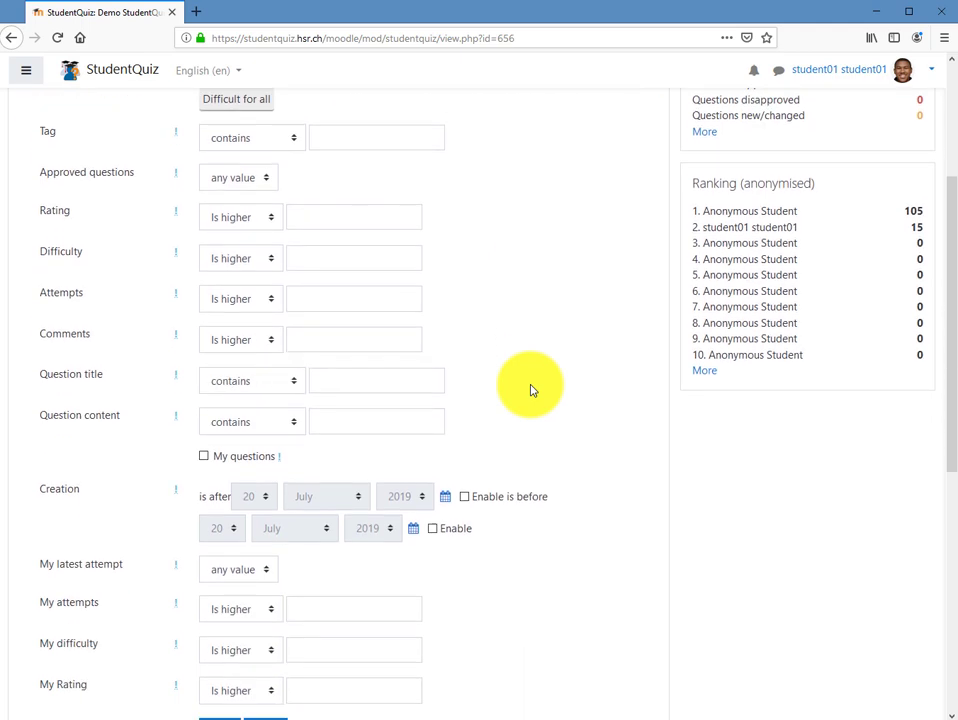
left_click(327, 428)
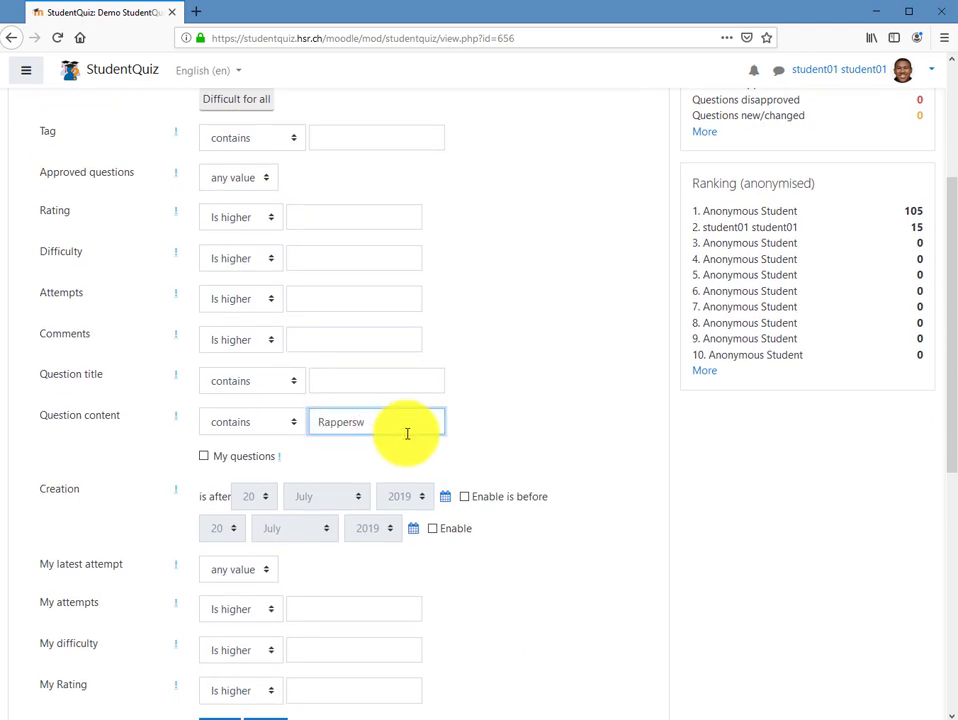
scroll(593, 453, "down", 4)
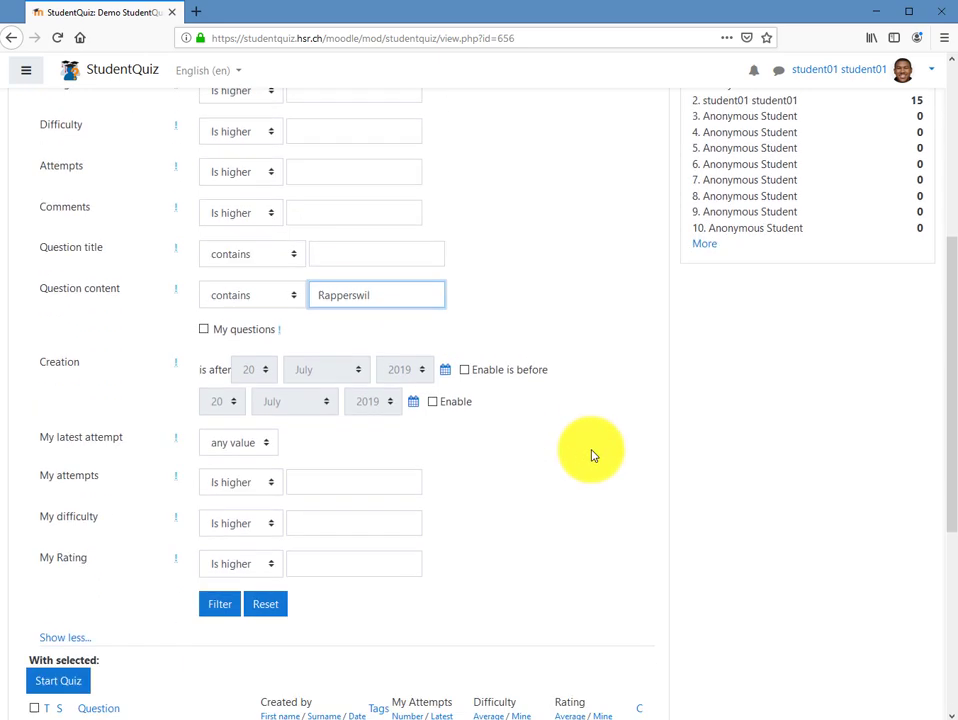
left_click(213, 490)
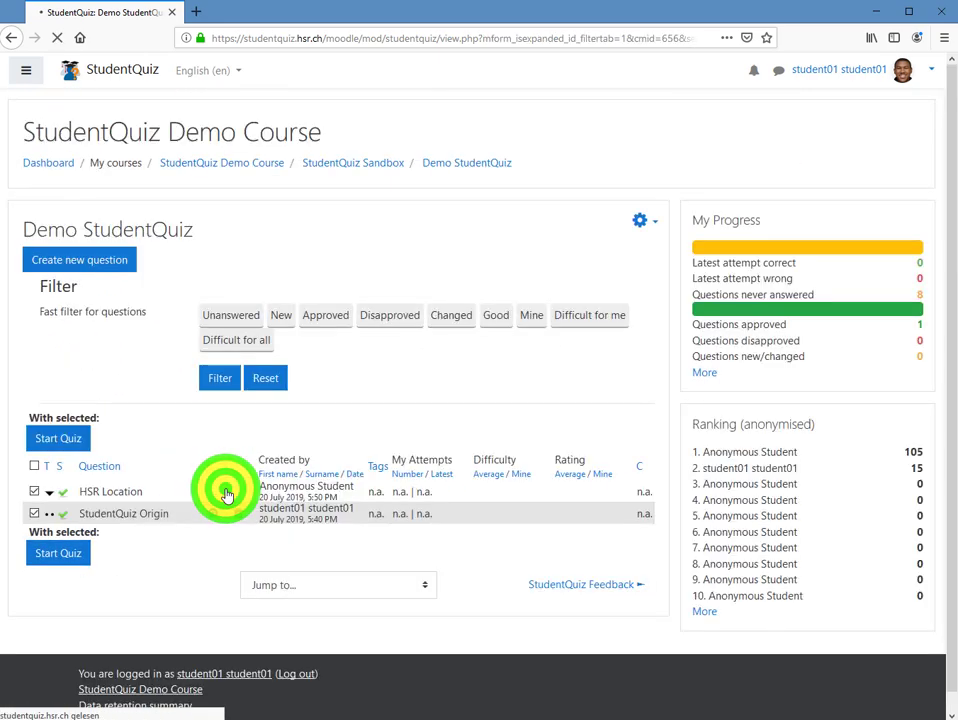
Start a quiz with the filtered questions HSR Location and StudentQuiz Origin.
scroll(171, 603, "down", 8)
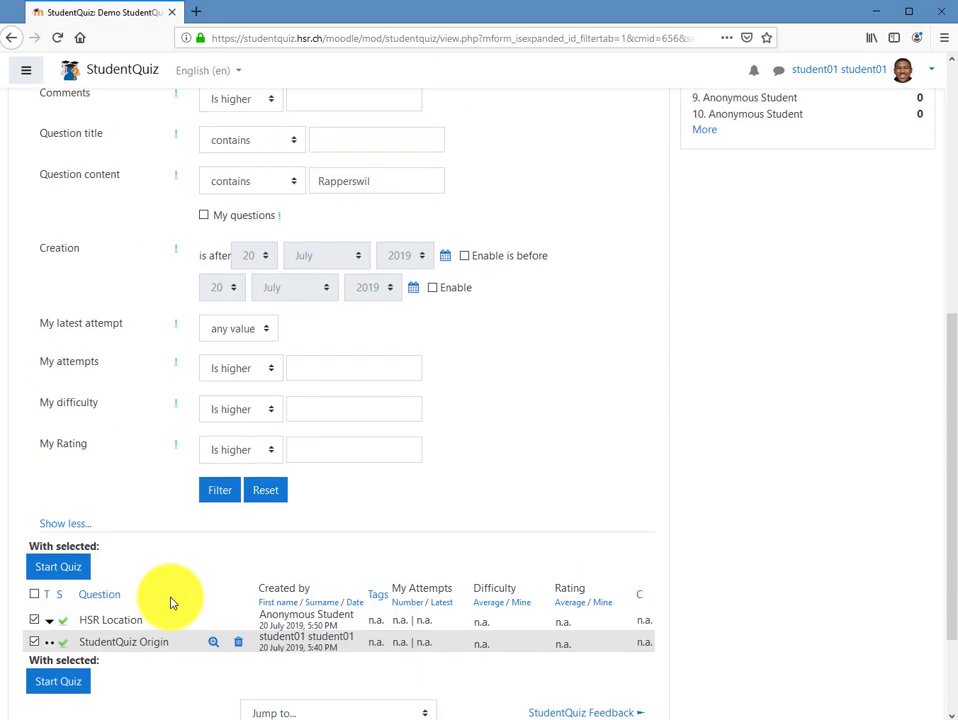
scroll(171, 603, "down", 2)
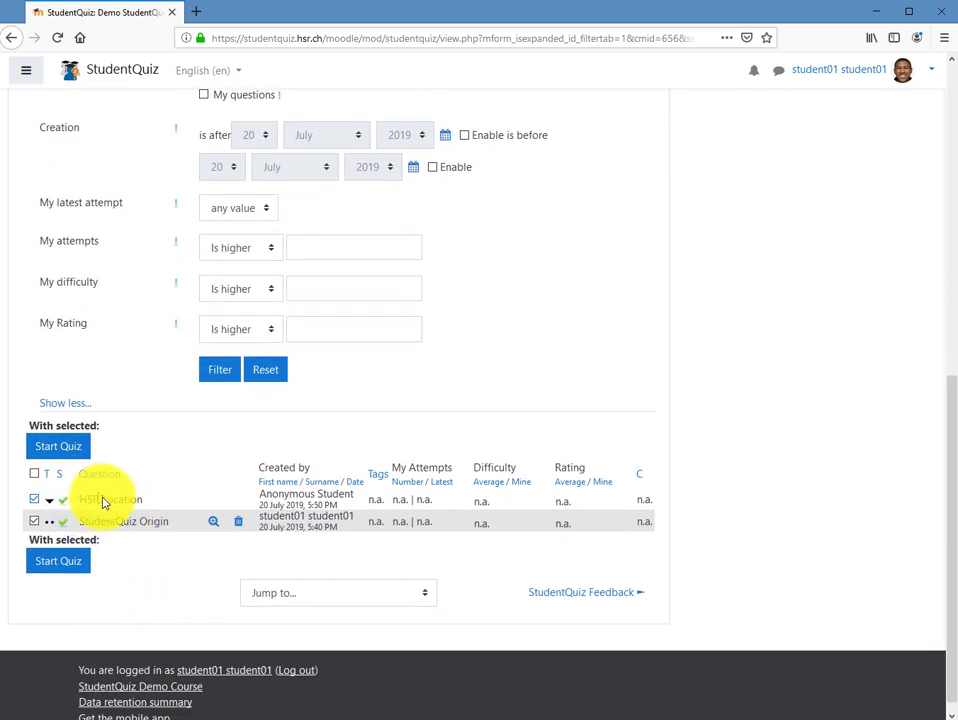
left_click(62, 449)
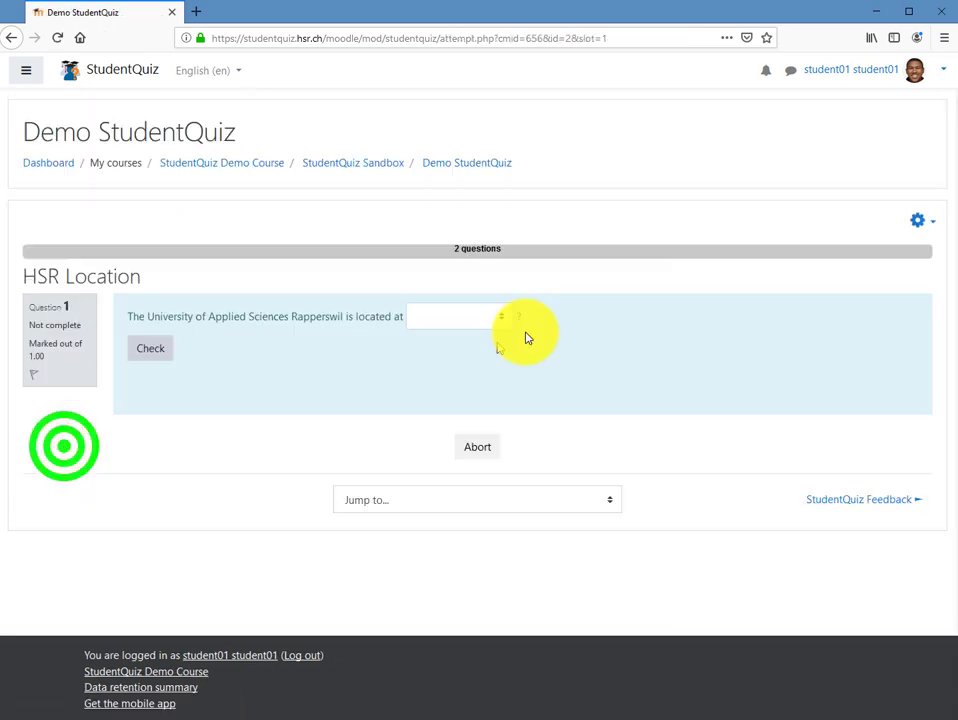
Answer the HSR Location question with Lake Geneva and check the answer.
left_click(466, 322)
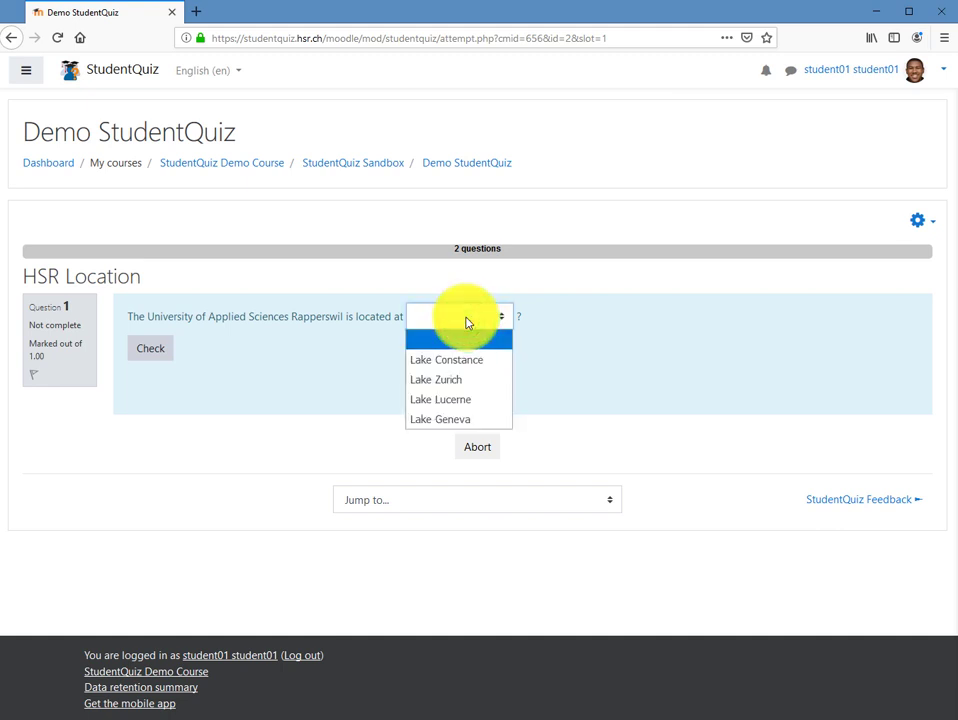
left_click(451, 422)
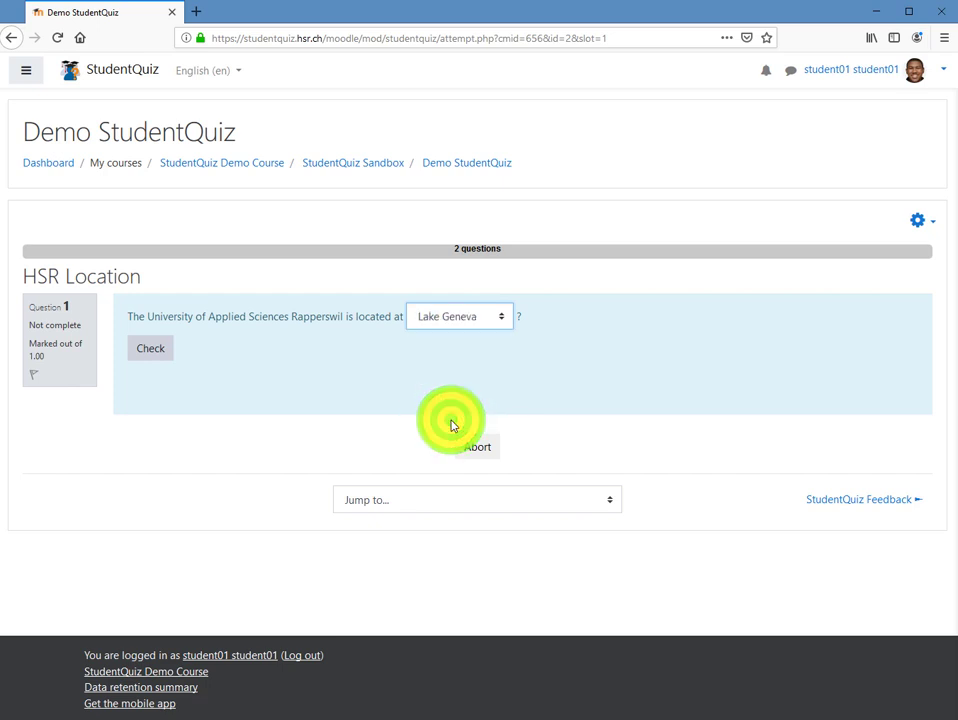
left_click(146, 350)
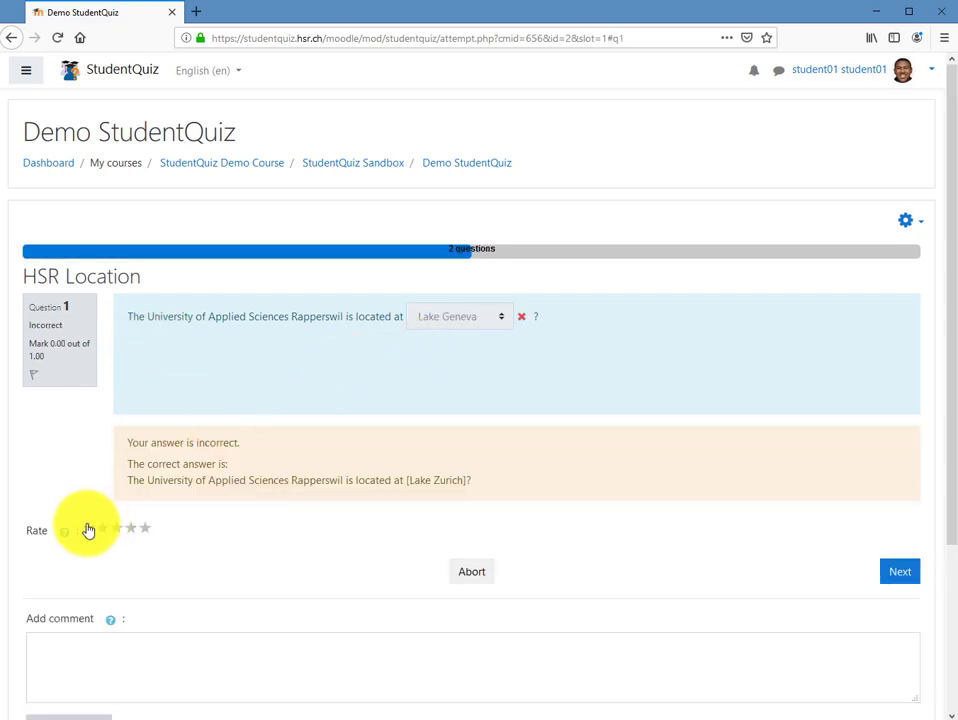
Rate the HSR Location question one star and add the comment "This didn't teach me much about StudentQuiz :-(".
left_click(120, 650)
scroll(120, 650, "down", 3)
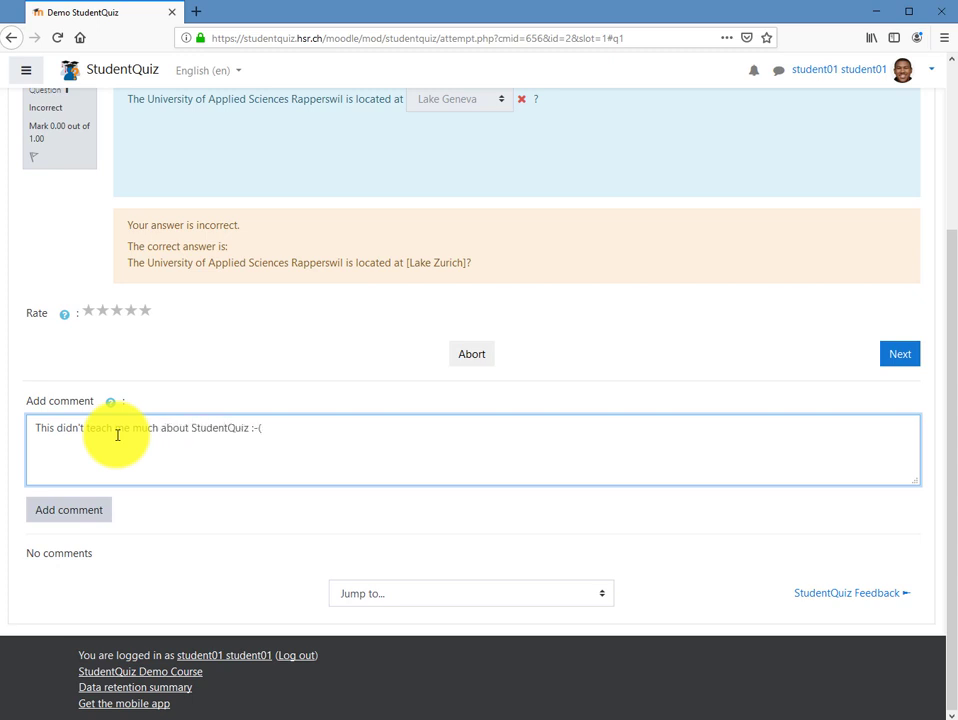
left_click(91, 314)
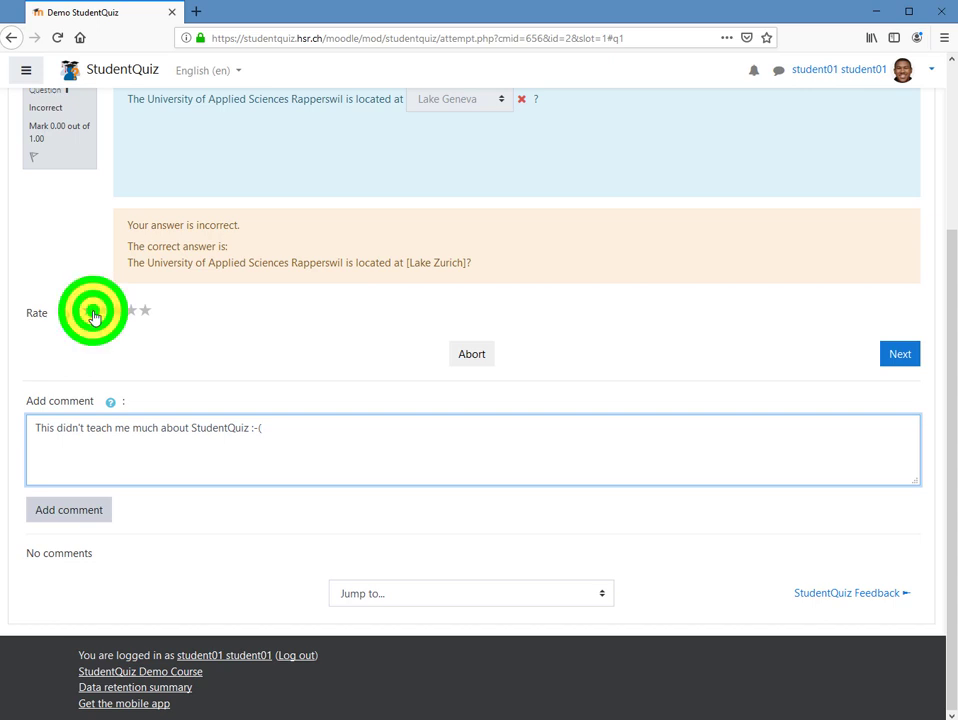
left_click(69, 512)
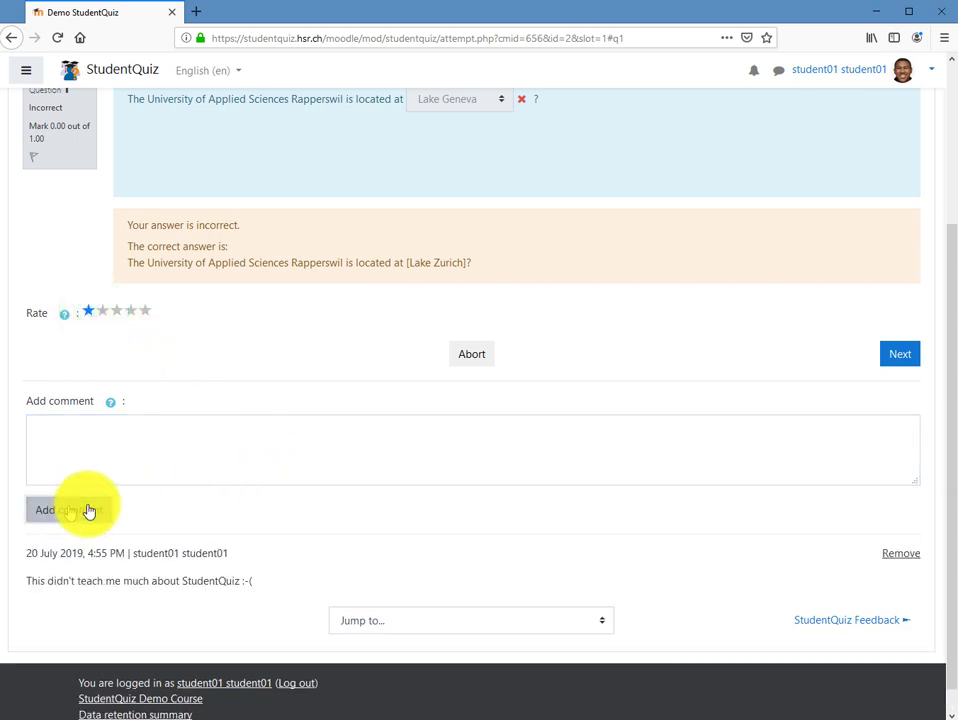
Continue to the StudentQuiz Origin question, answer it with True and check the answer.
left_click(908, 355)
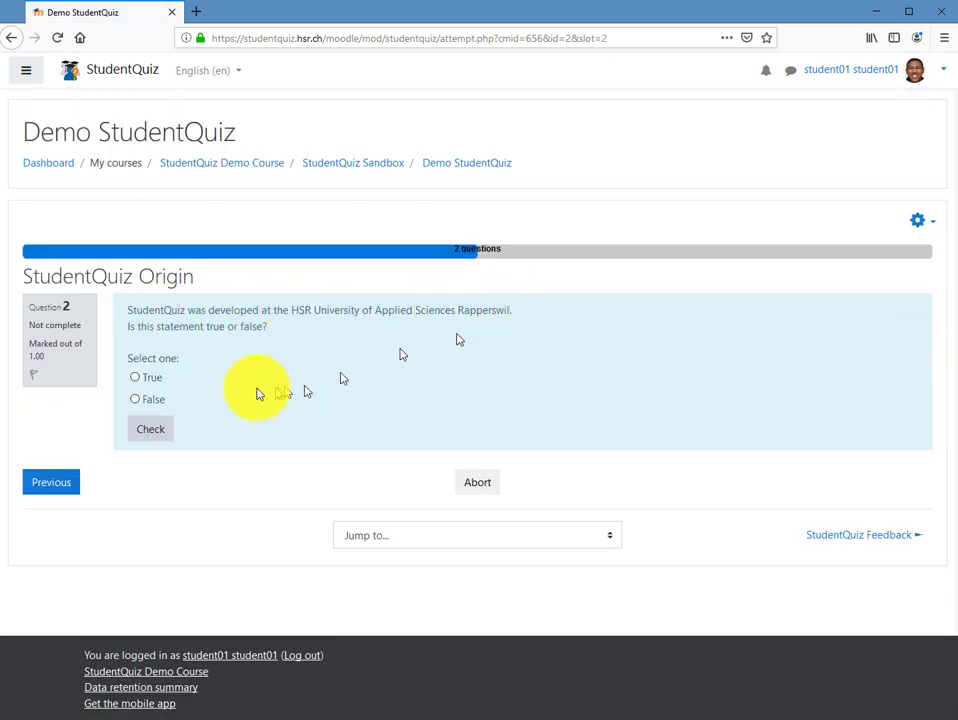
left_click(138, 377)
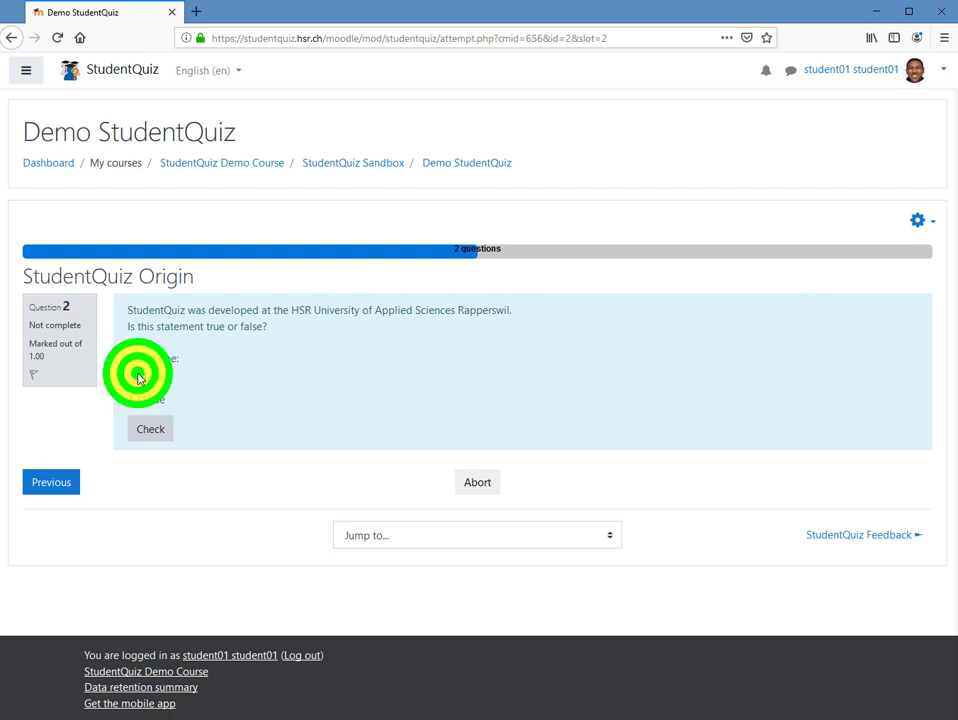
left_click(152, 430)
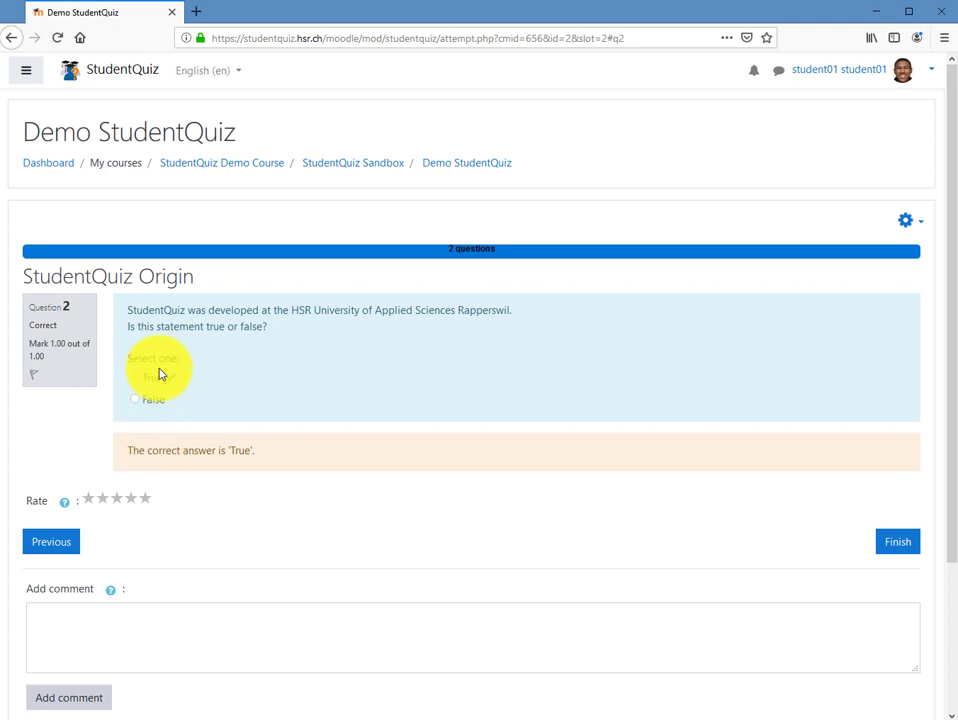
Rate the StudentQuiz Origin question two stars and finish the quiz.
left_click(103, 500)
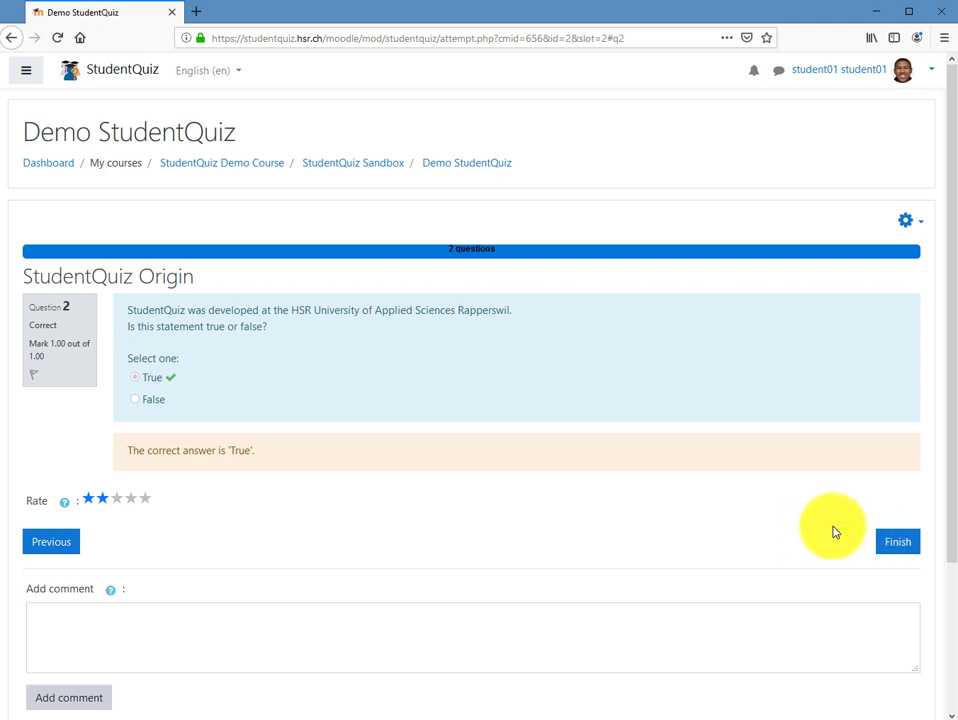
left_click(900, 544)
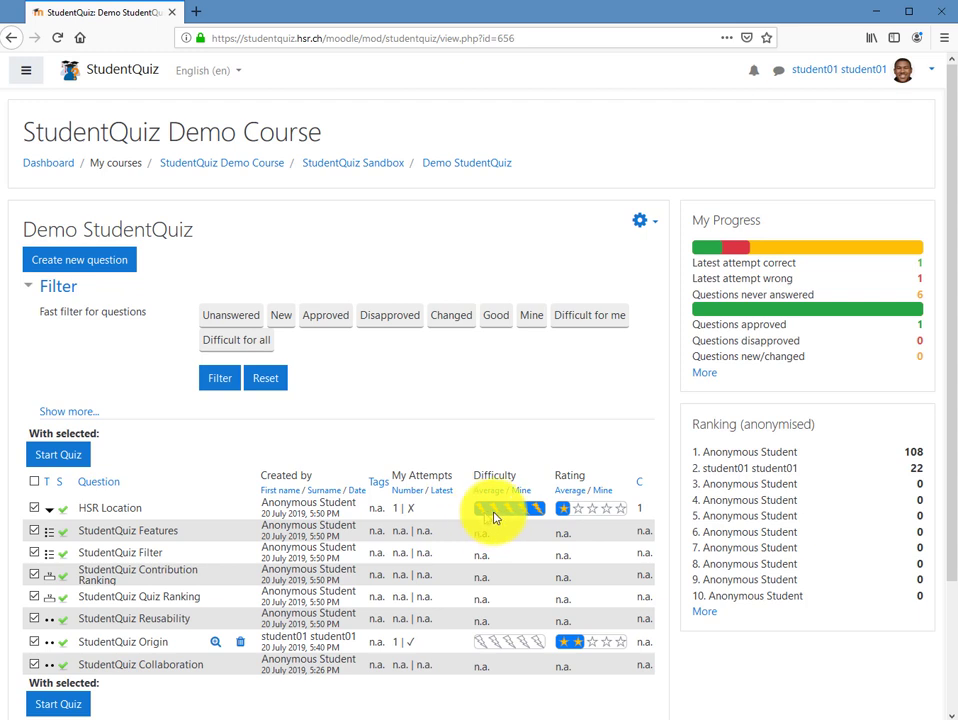
Examine the question ratings in the list and the full student ranking with its point calculation.
left_click(565, 510)
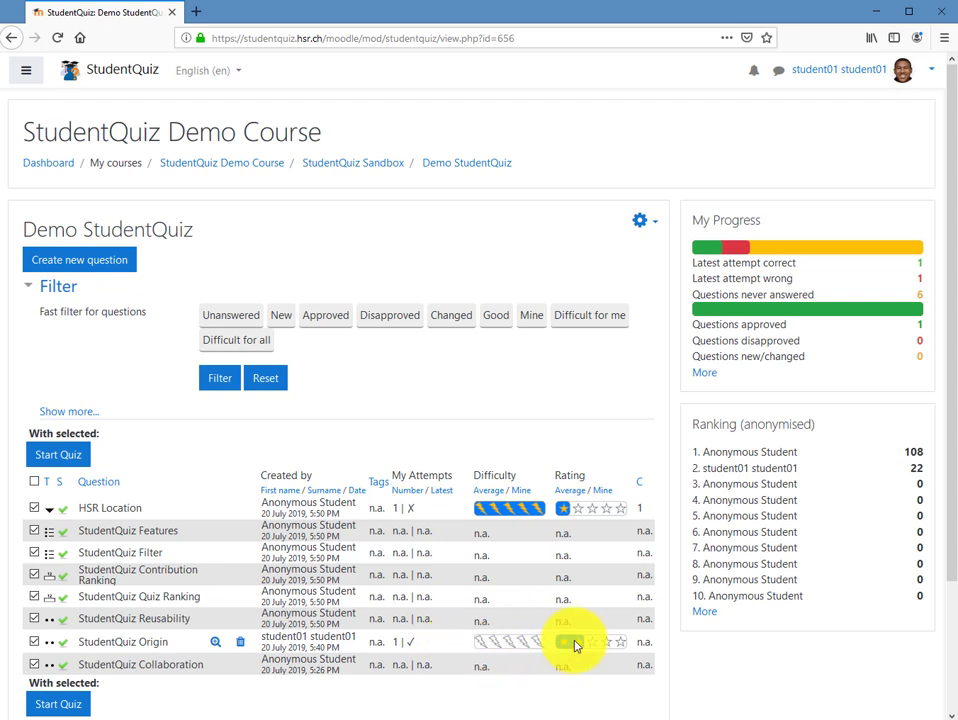
mouse_move(575, 645)
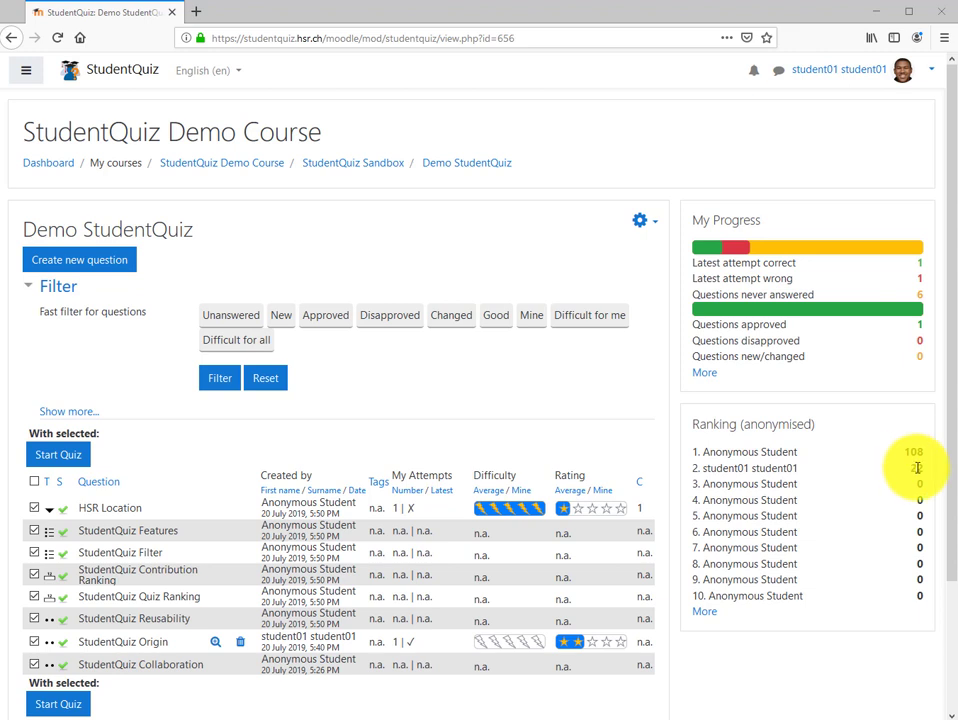
left_click(712, 614)
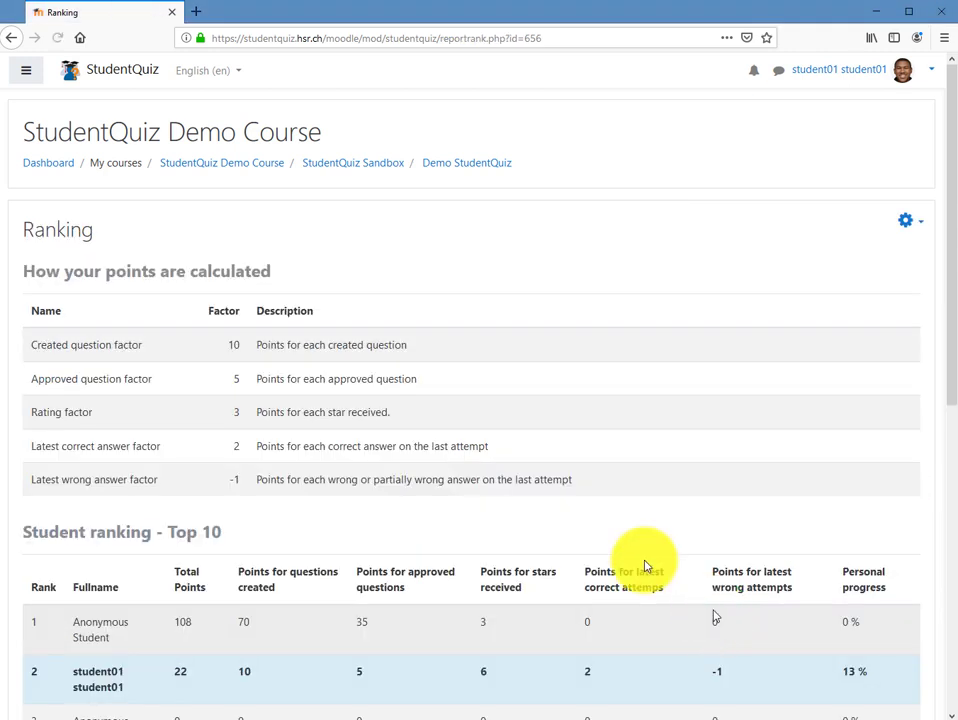
scroll(505, 501, "down", 2)
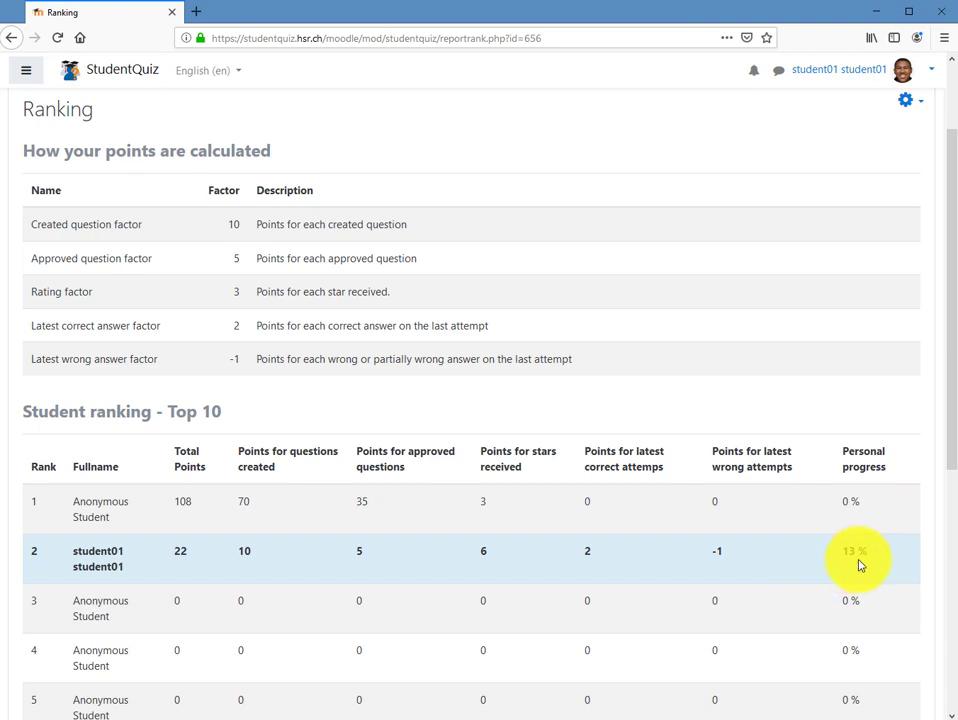
Return to the Demo StudentQuiz overview and open the activity's Statistics.
left_click(11, 37)
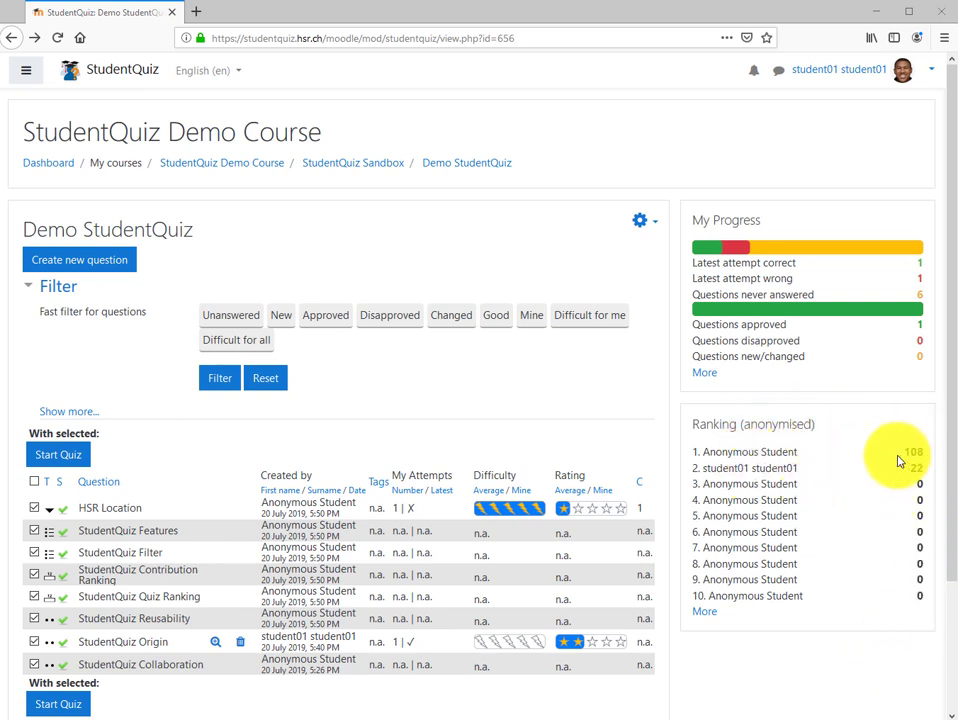
left_click(639, 221)
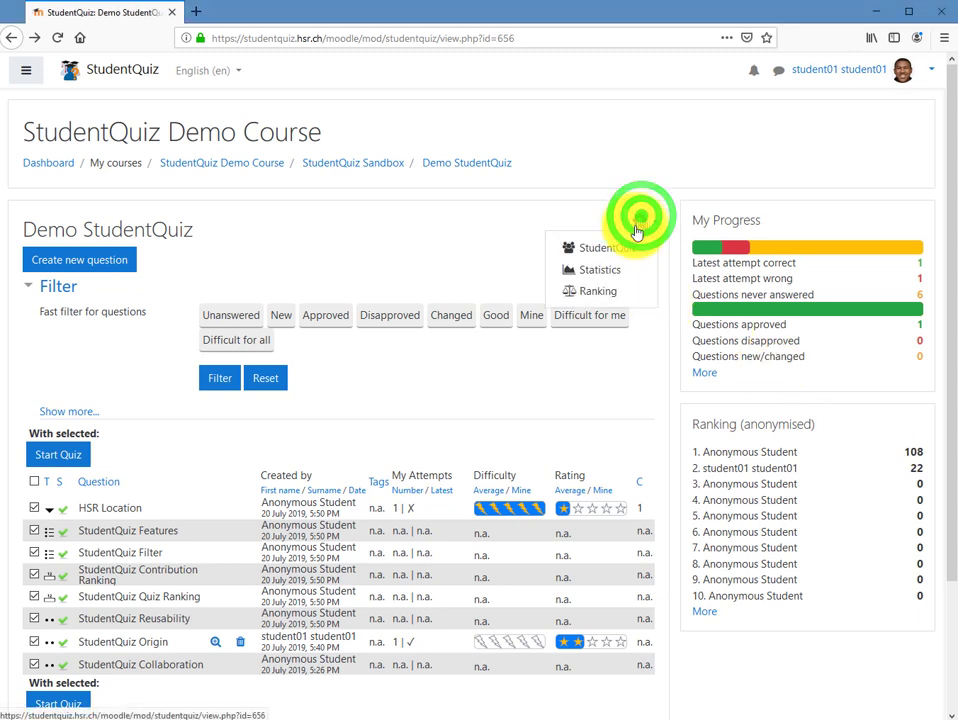
left_click(605, 266)
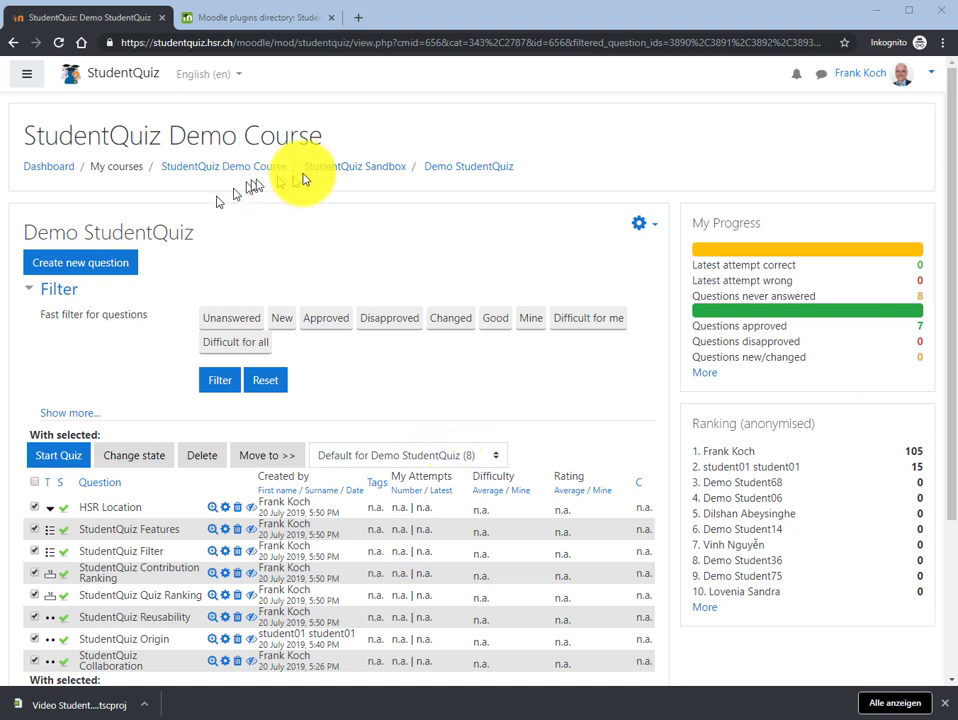
In the teacher's Chrome session, view the StudentQuiz Demo Course page and the StudentQuiz entry in the Moodle plugins directory.
left_click(196, 176)
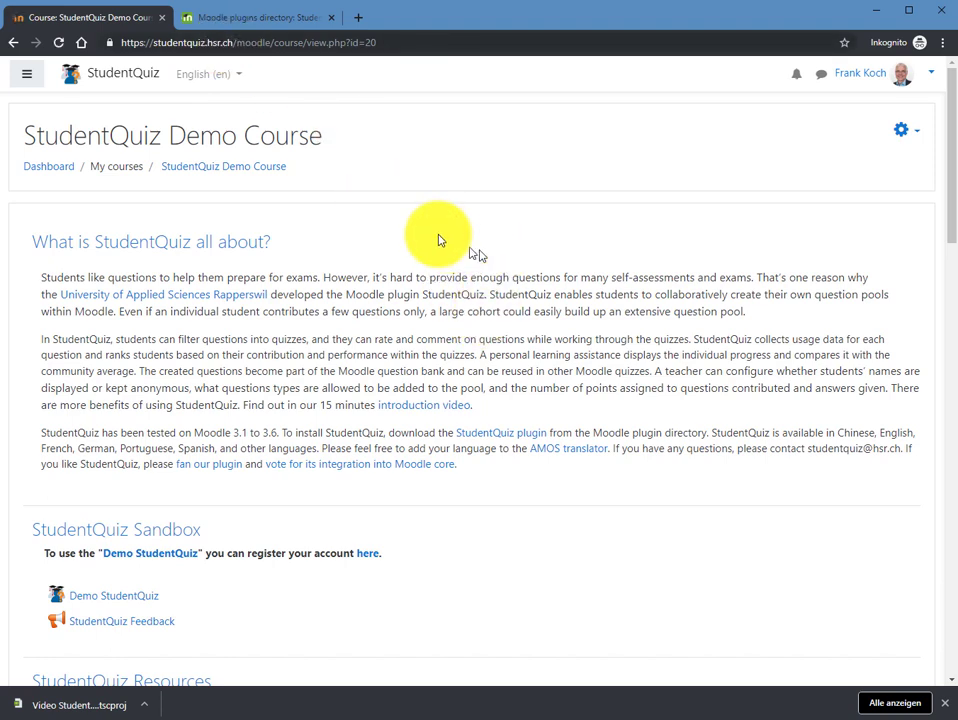
left_click(249, 19)
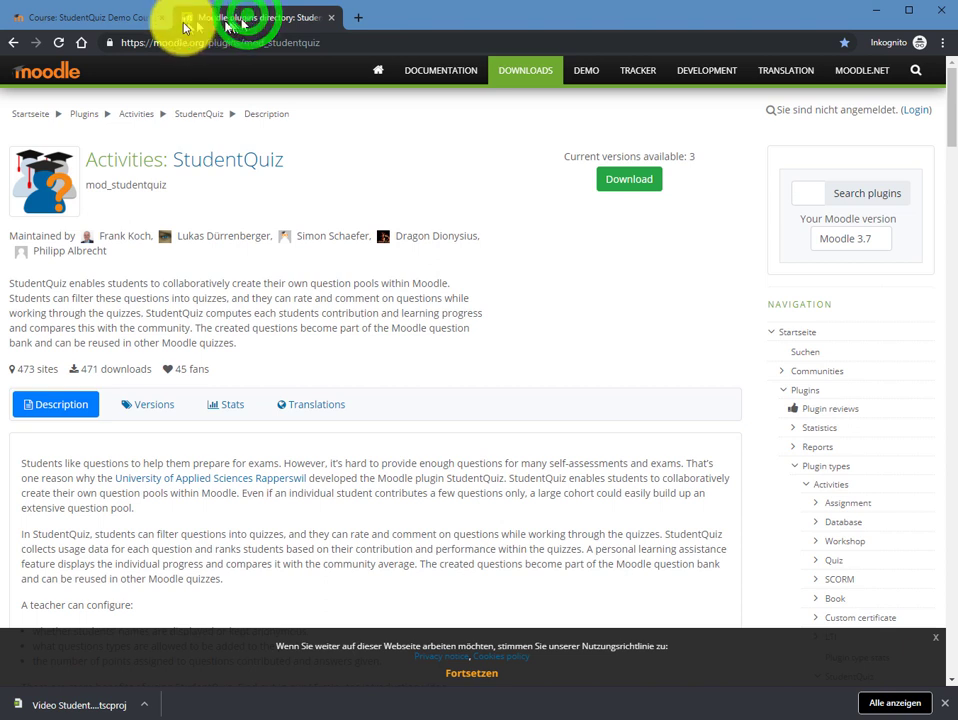